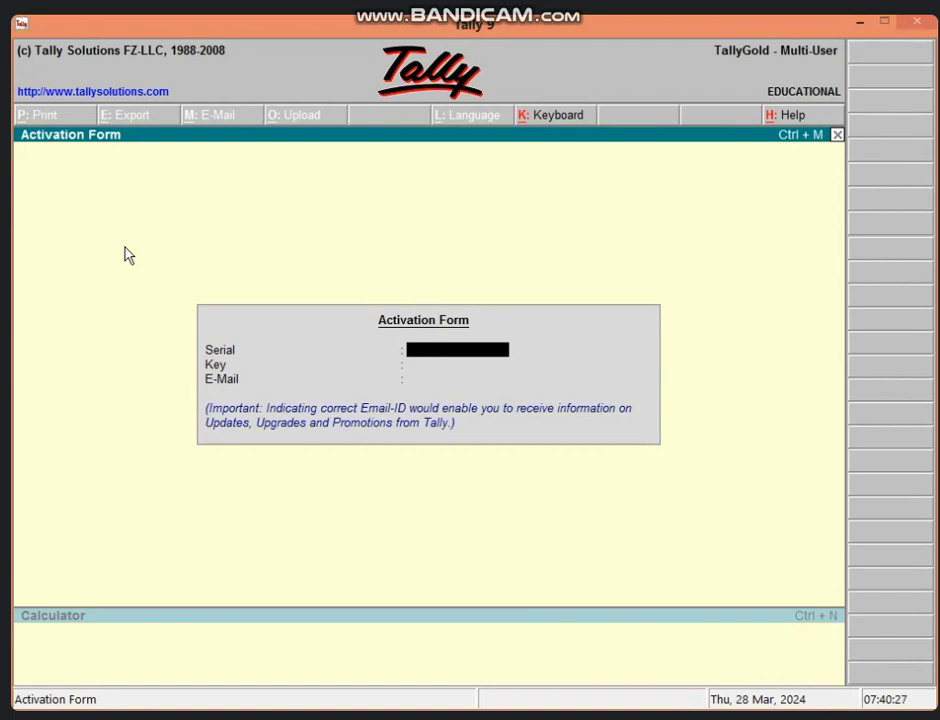
Dismiss the Activation Form to reach the Gateway of Tally with LIMITED COM. loaded.
key("Escape")
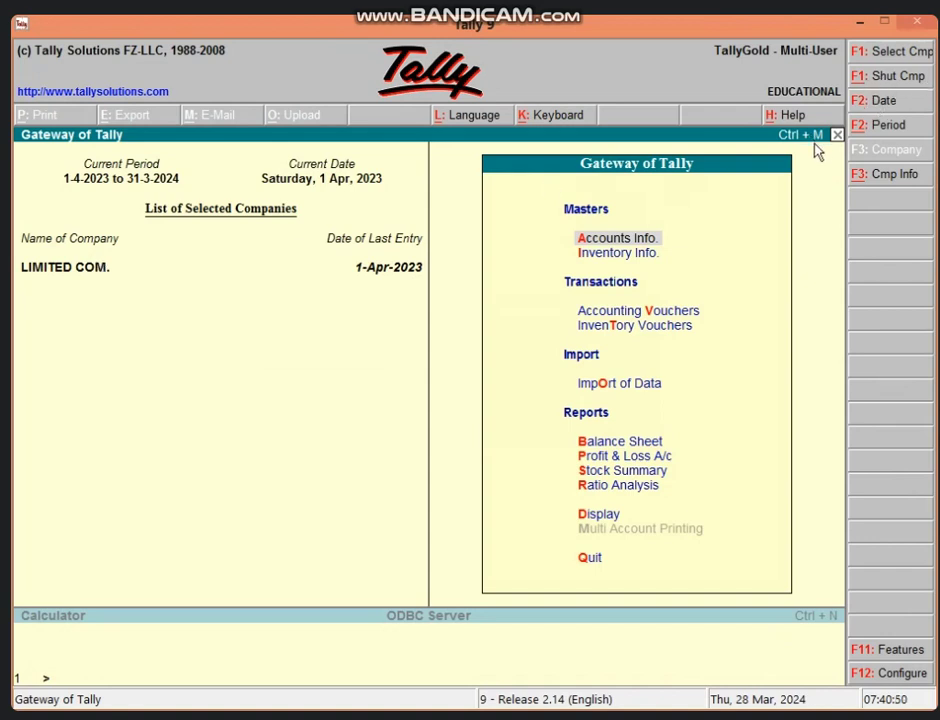
Shut LIMITED COM. and start a blank Company Creation form.
key("alt+F1")
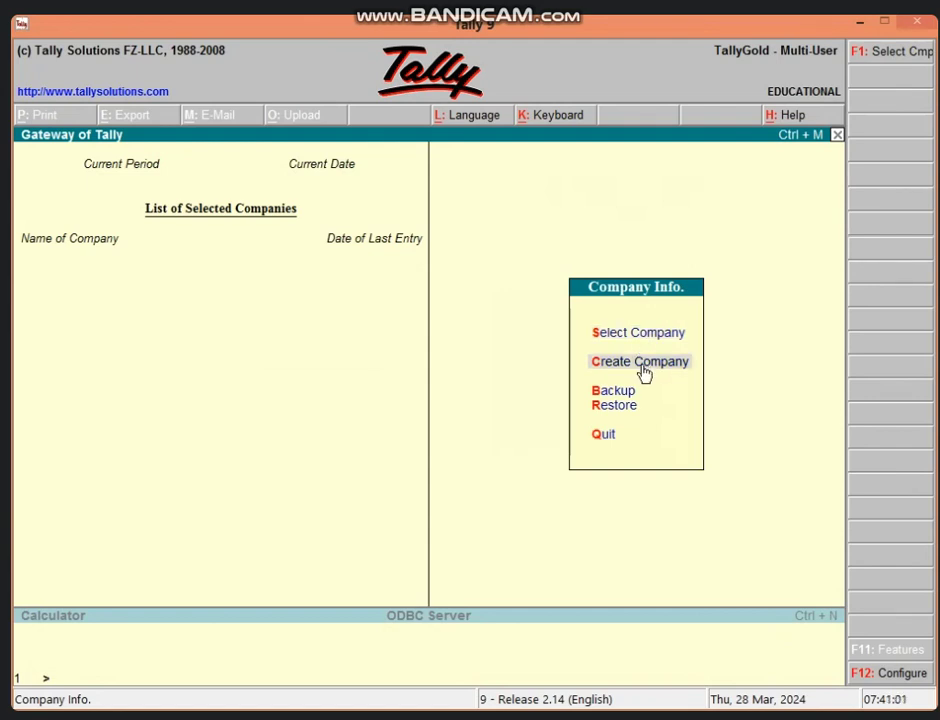
left_click(642, 362)
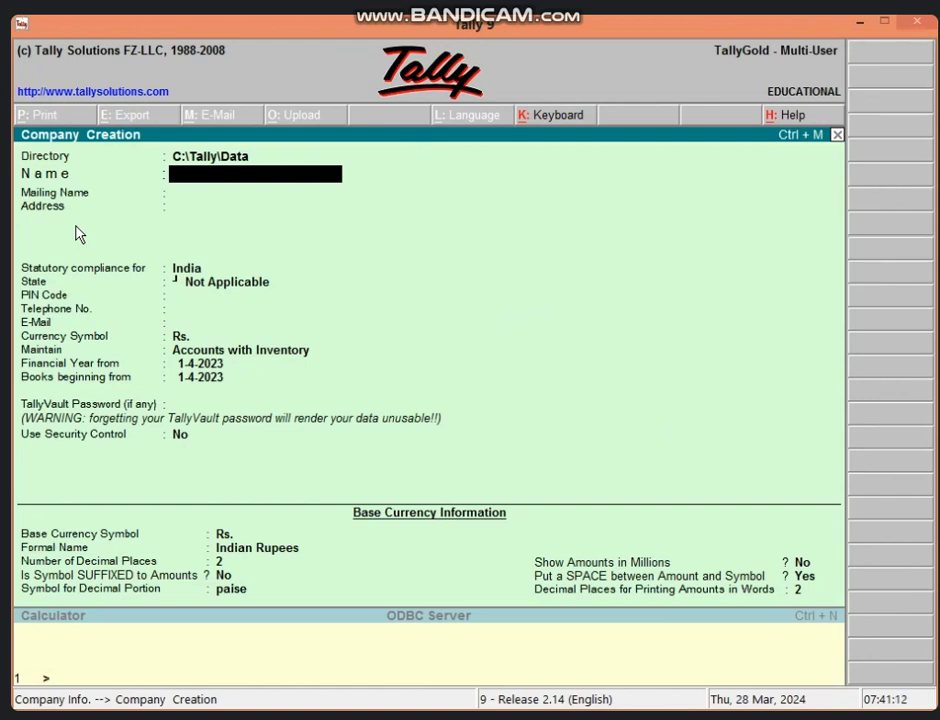
Enter company name VIDHYA H S SCHOOL, adding the contact person's name in brackets to the mailing name.
type("VIDHYA H")
type(" S SC")
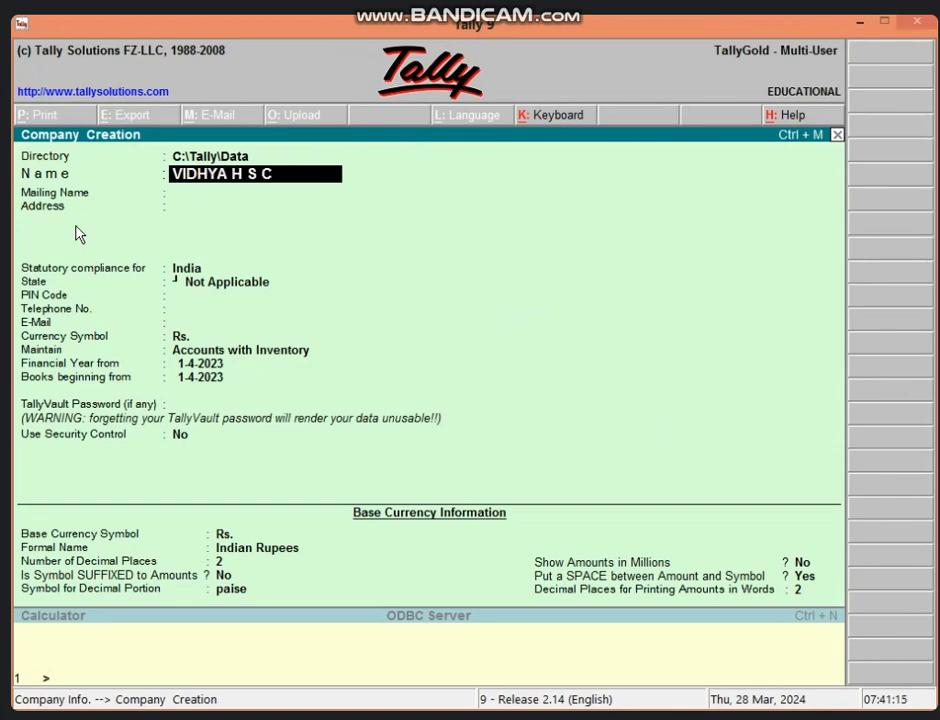
type("HOOL")
key("Return")
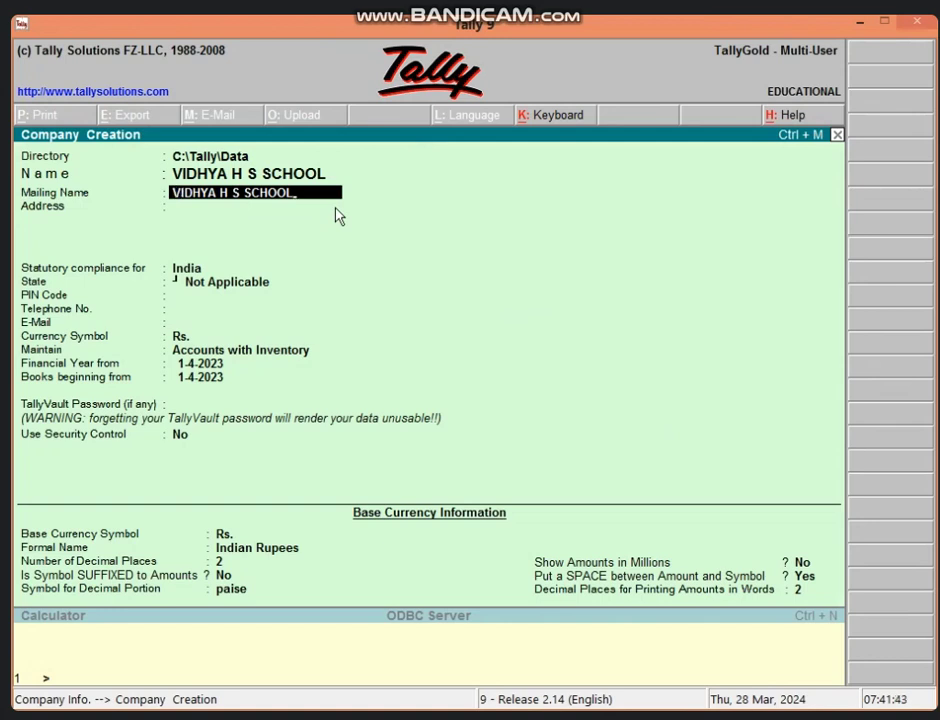
type("(")
key("BackSpace")
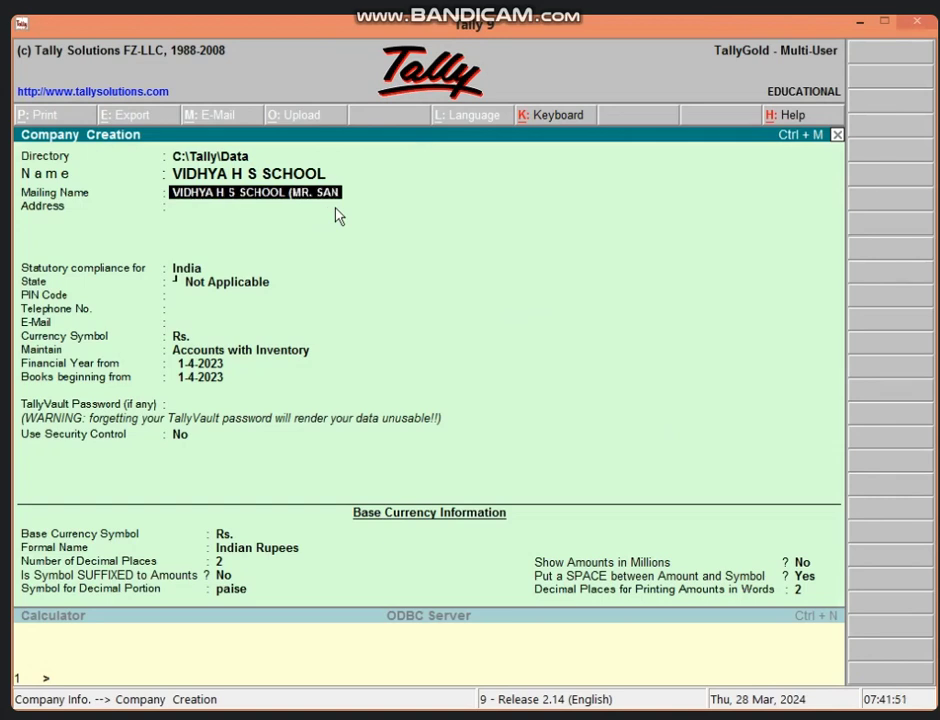
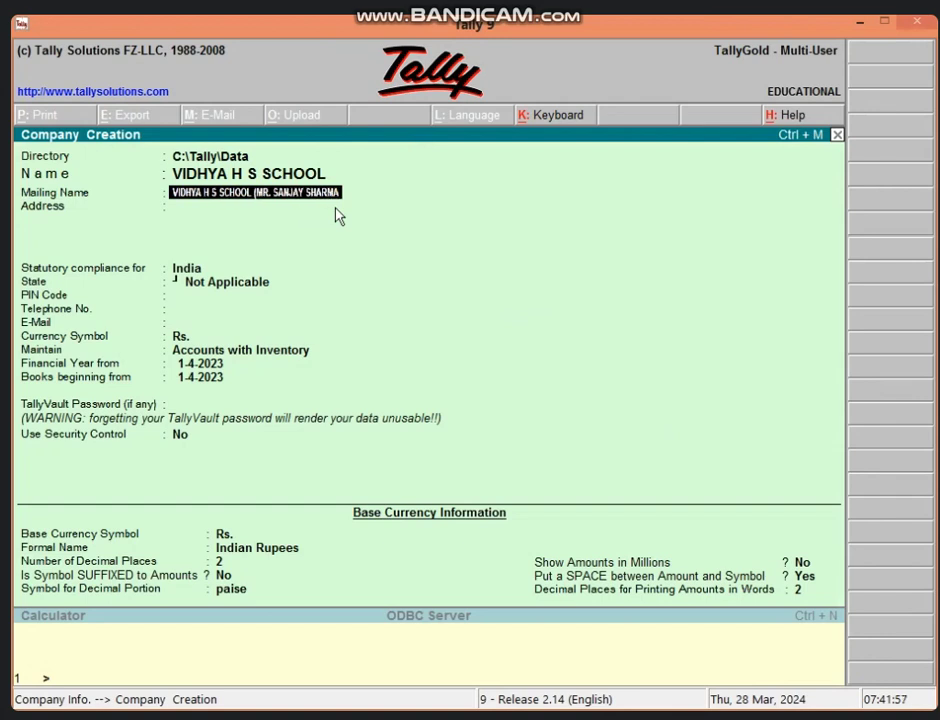
type(")")
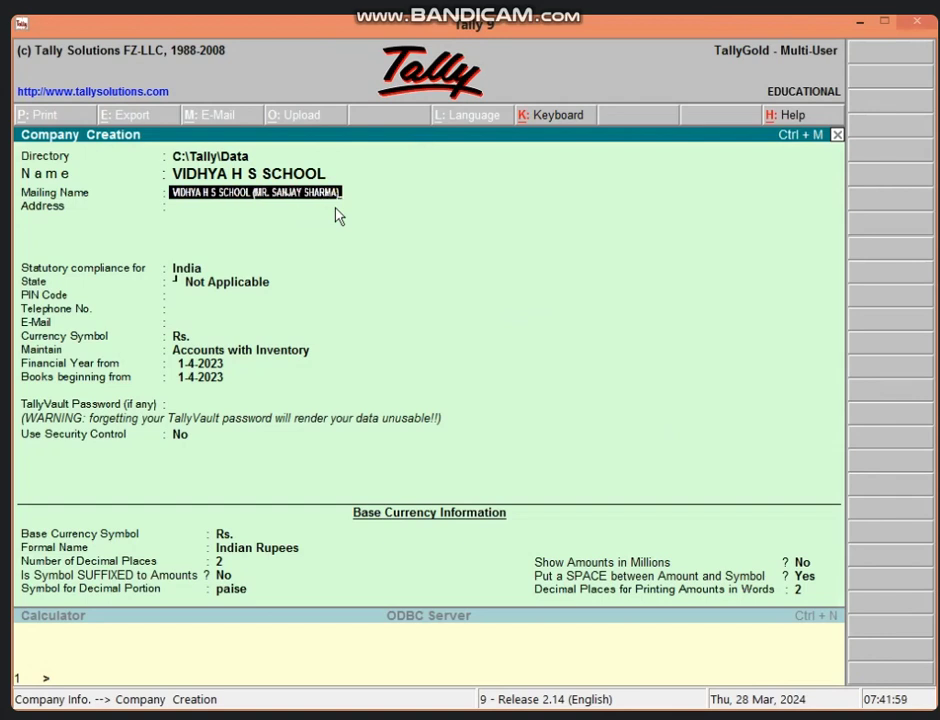
key("Return")
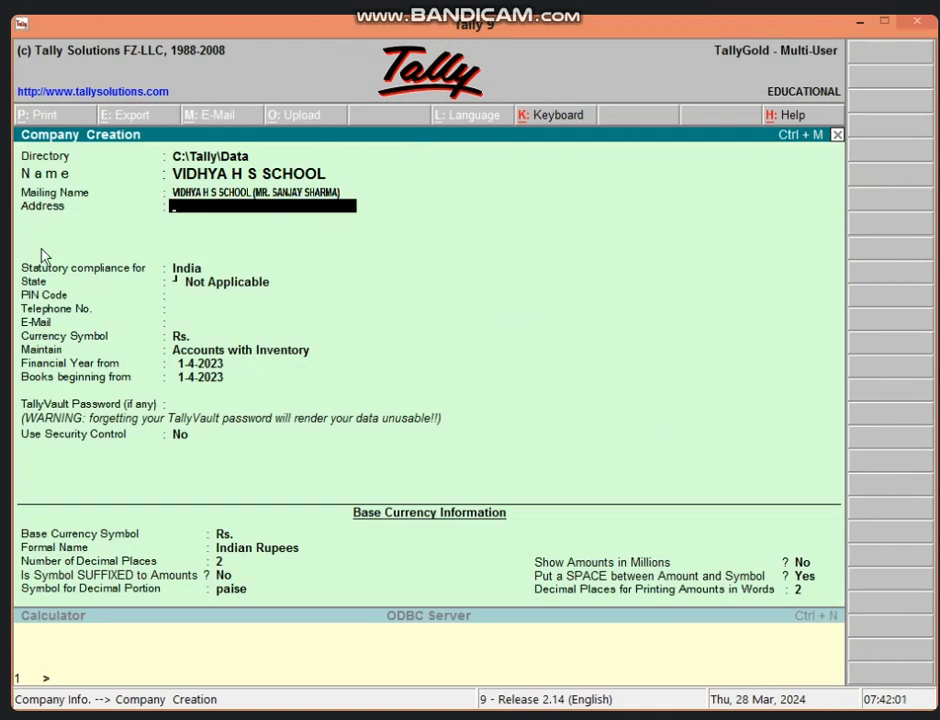
Enter address VIDISHA with a phone-number line, keep India, and set state to Madhya Pradesh.
type("VIDISHA")
key("Return")
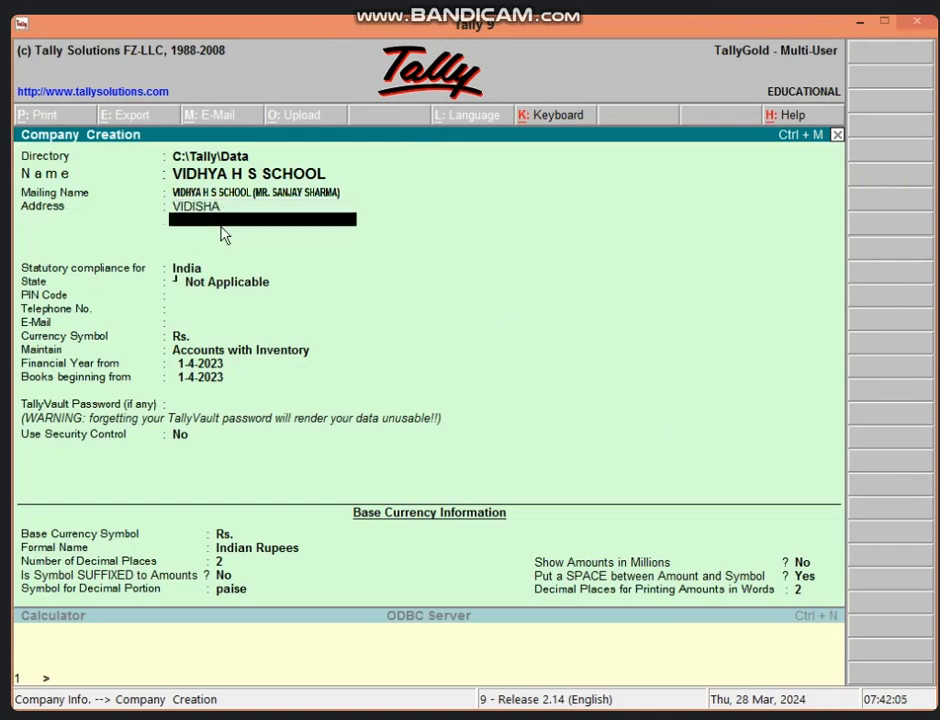
key("Return")
key("Return")
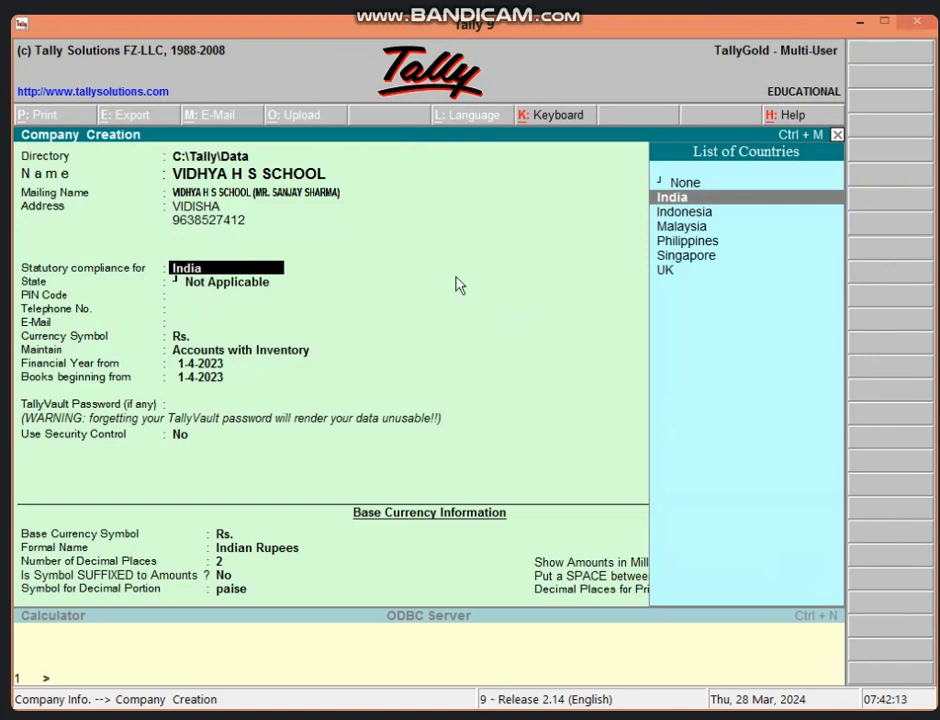
key("Return")
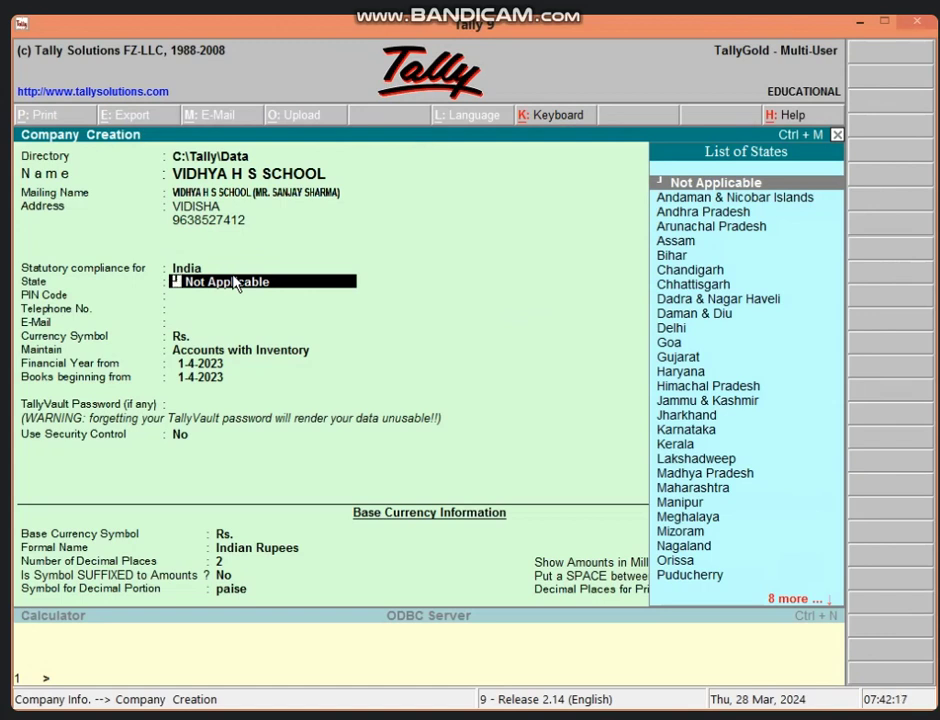
type("M")
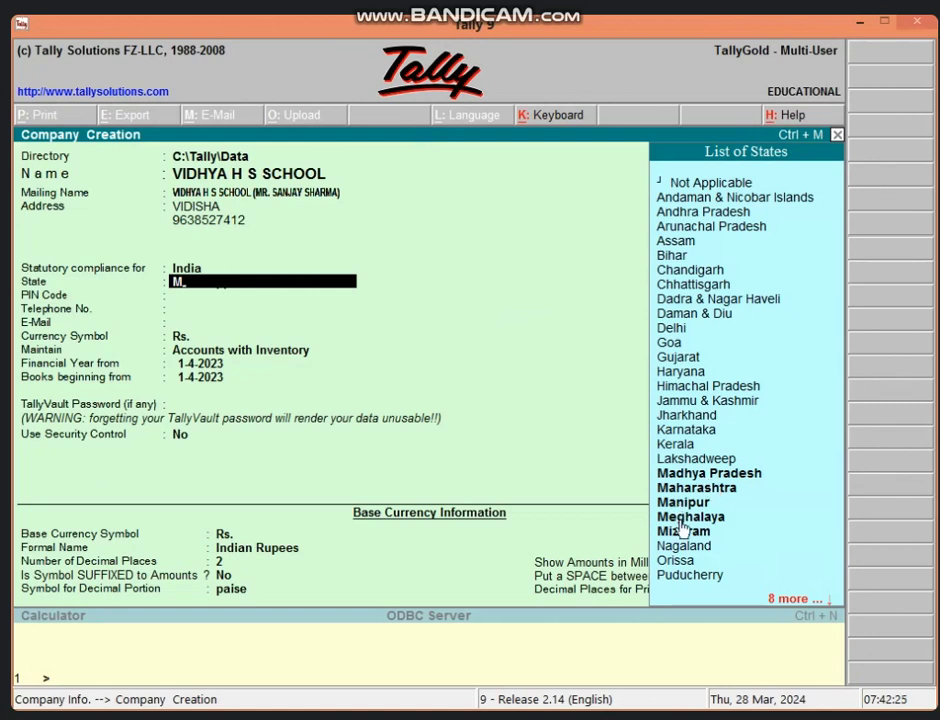
key("Down")
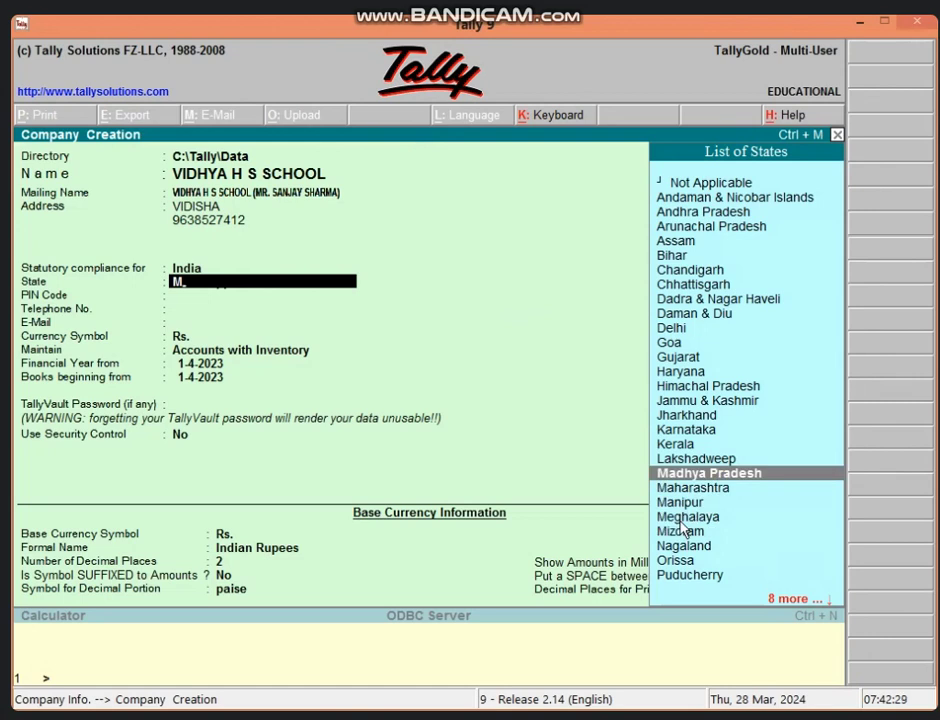
key("Return")
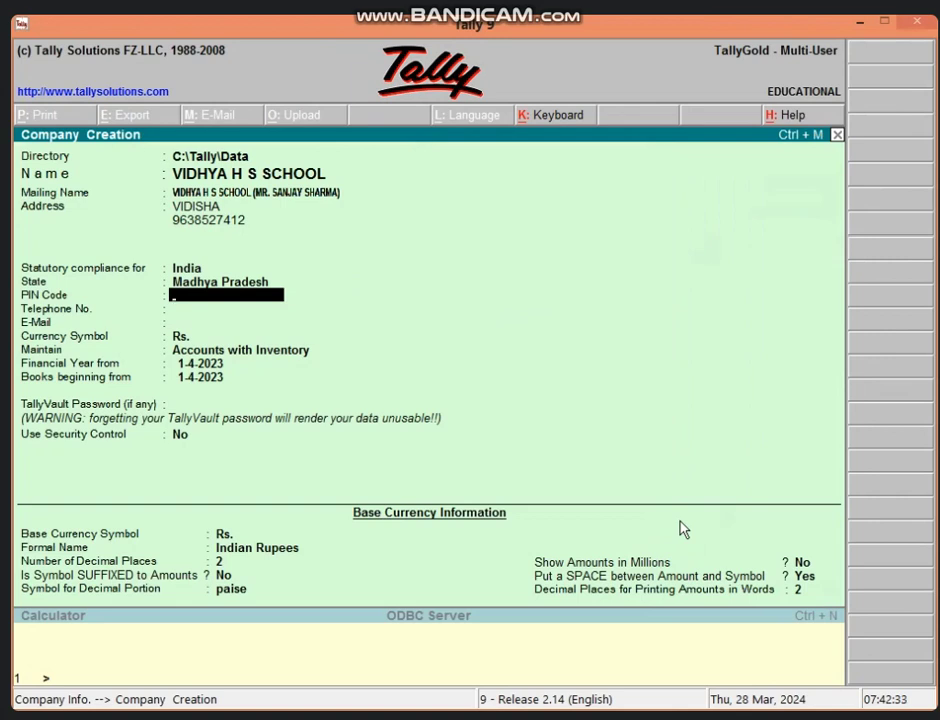
Set PIN code 464001, choose Accounts Only, and save the VIDHYA H S SCHOOL company.
type("464001")
key("Return")
key("Return")
key("Return")
key("Return")
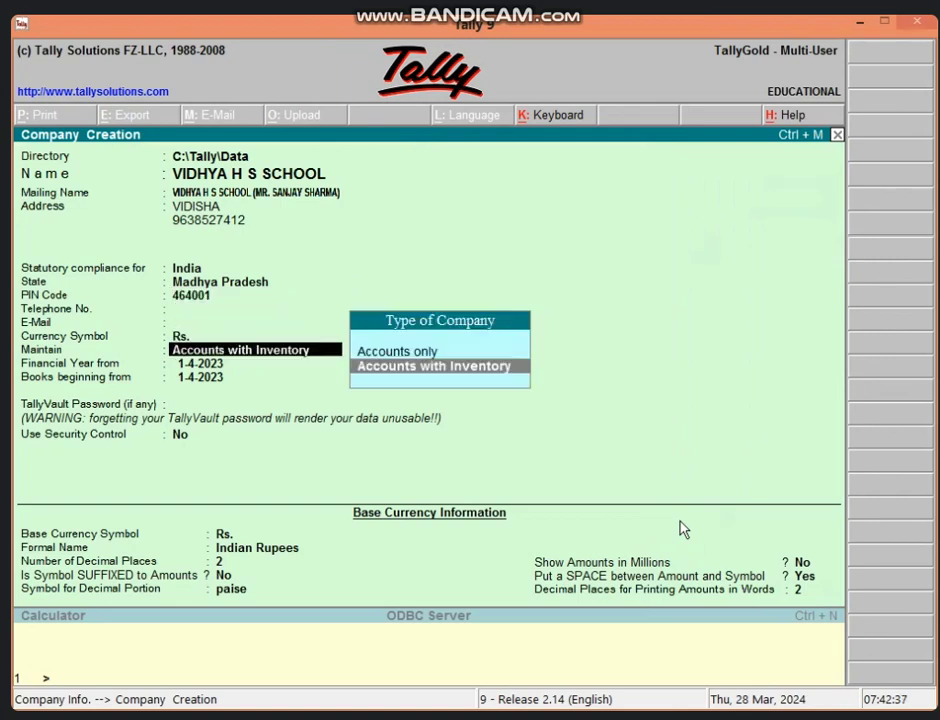
key("Up")
key("Return")
key("Return")
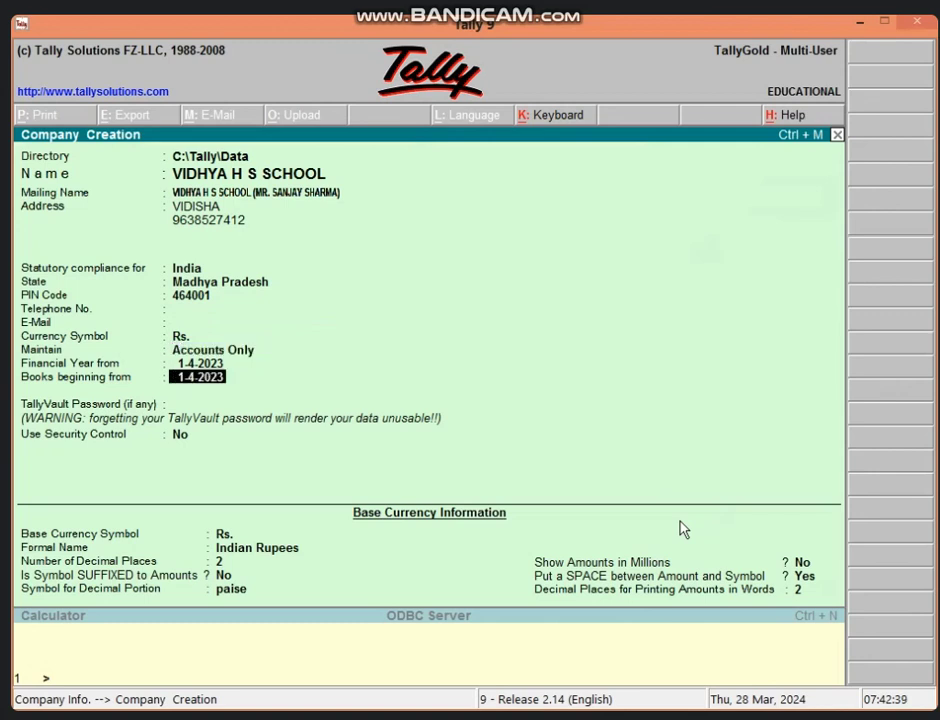
key("Return")
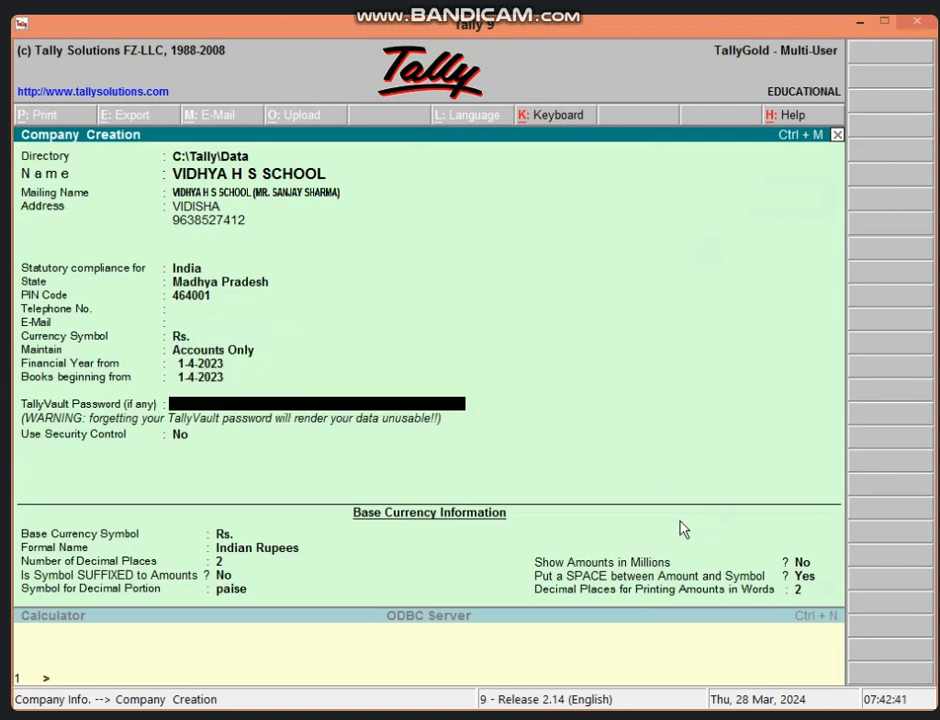
key("ctrl+a")
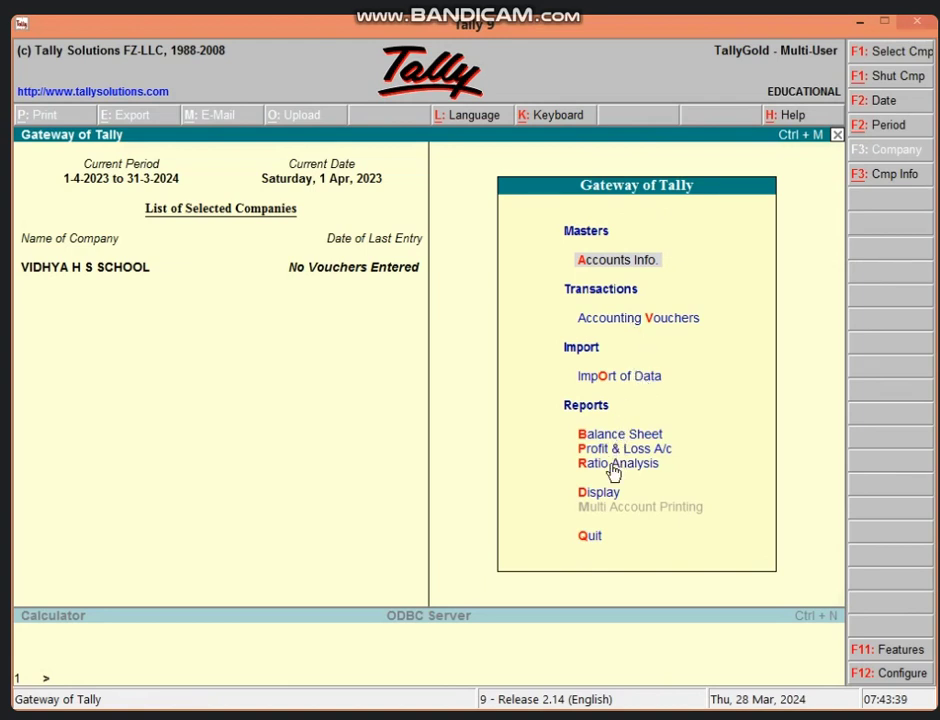
key("v")
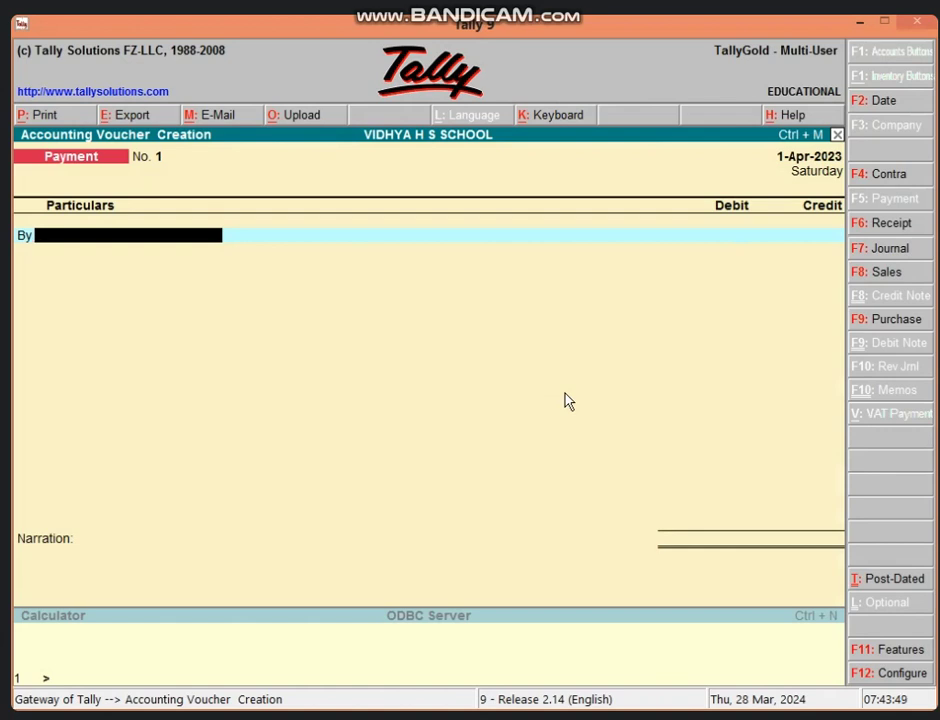
key("Escape")
key("y")
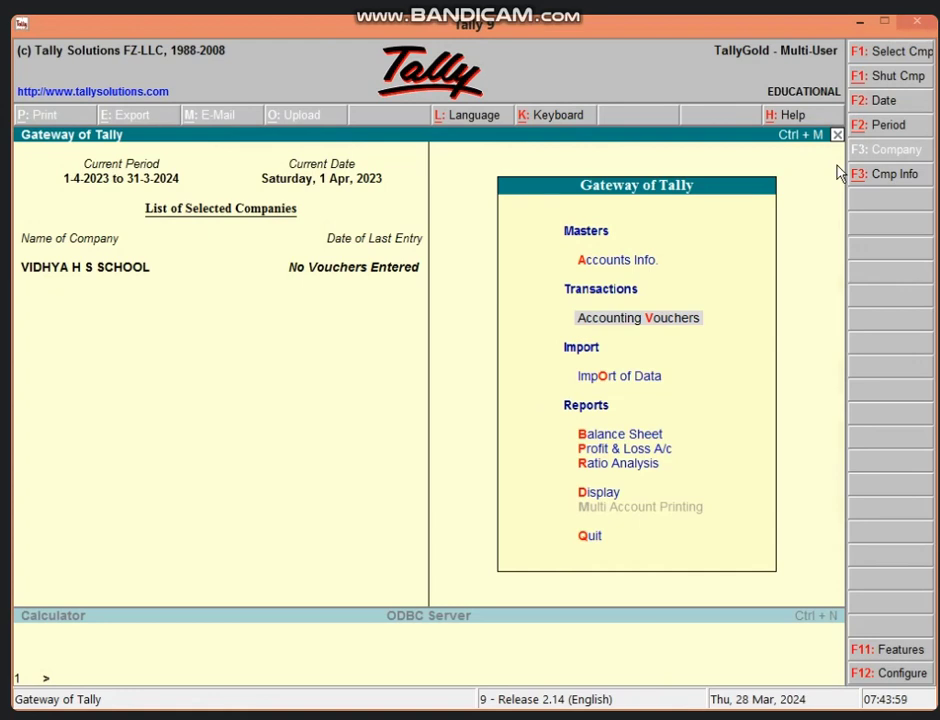
Open single Ledger Creation from the accounts masters menu.
left_click(581, 262)
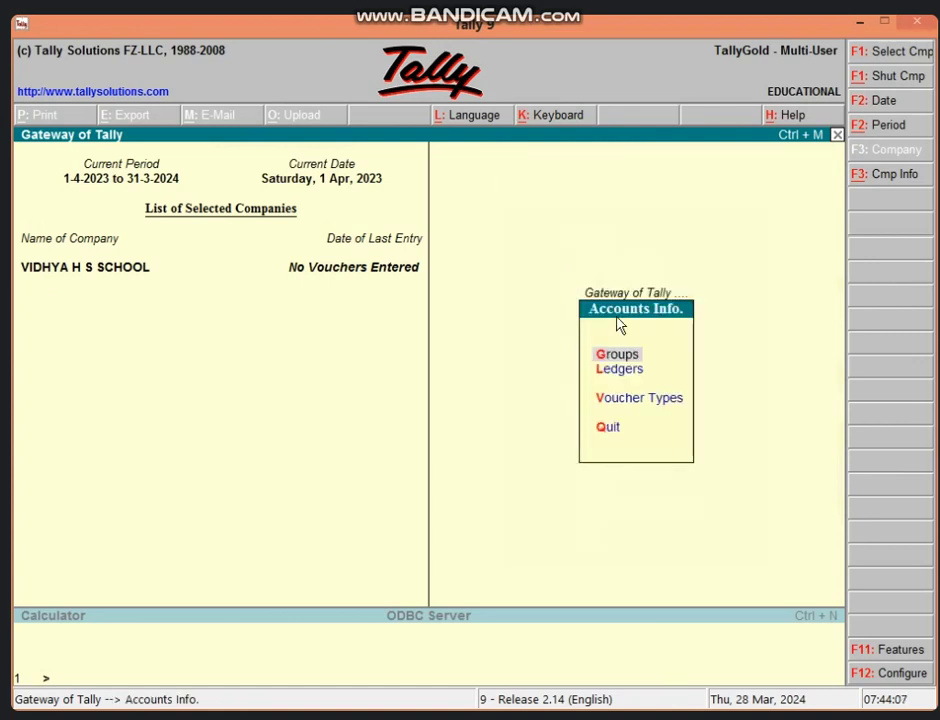
left_click(624, 379)
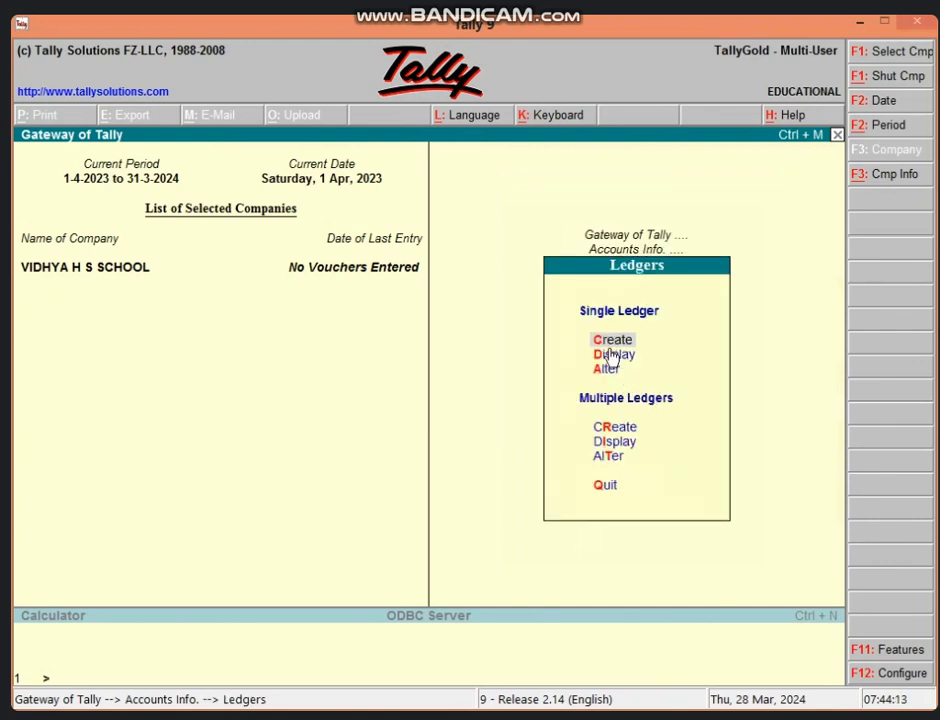
left_click(607, 344)
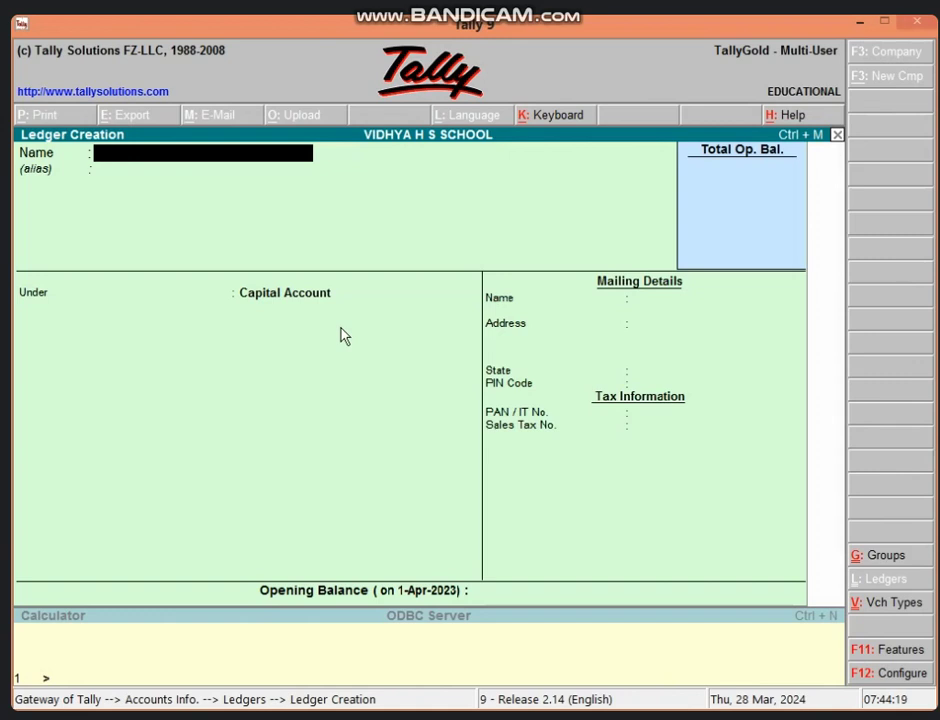
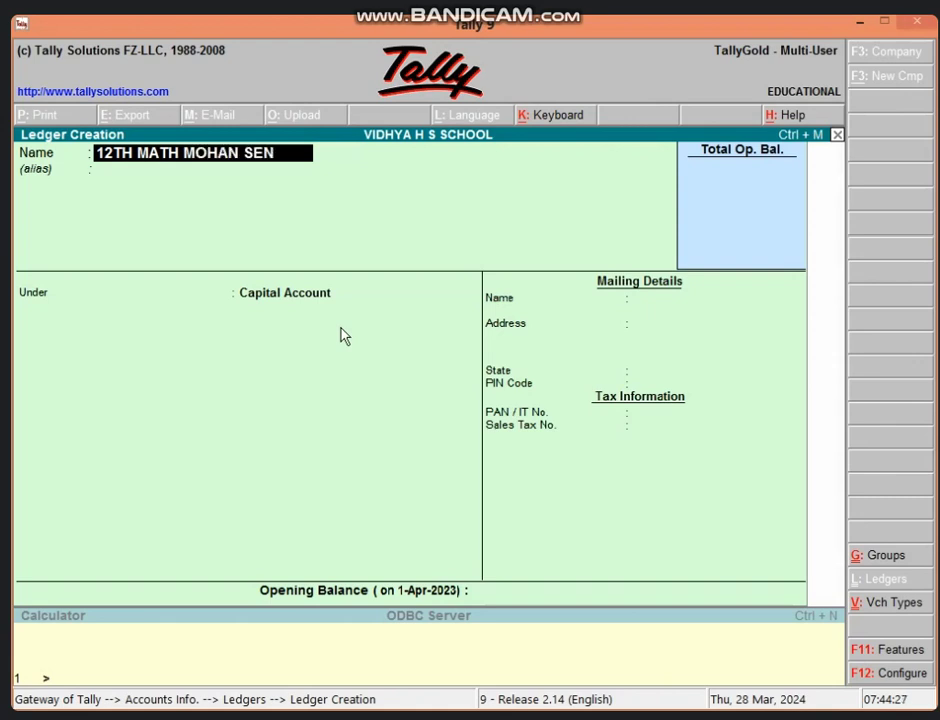
Save the 12th-maths student's ledger with a contact-number alias under Direct Incomes.
key("Return")
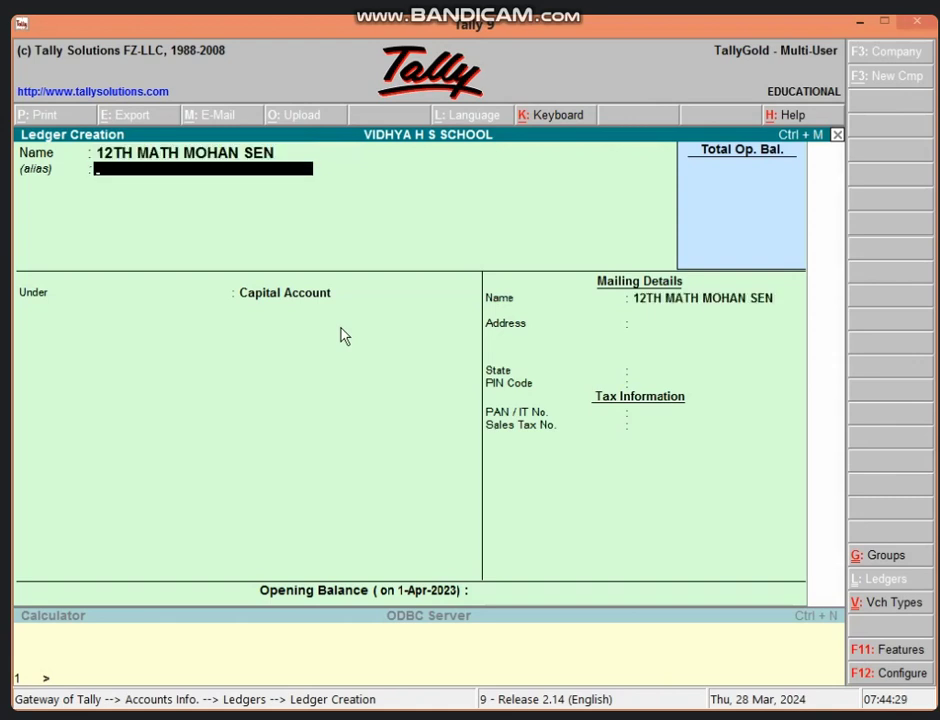
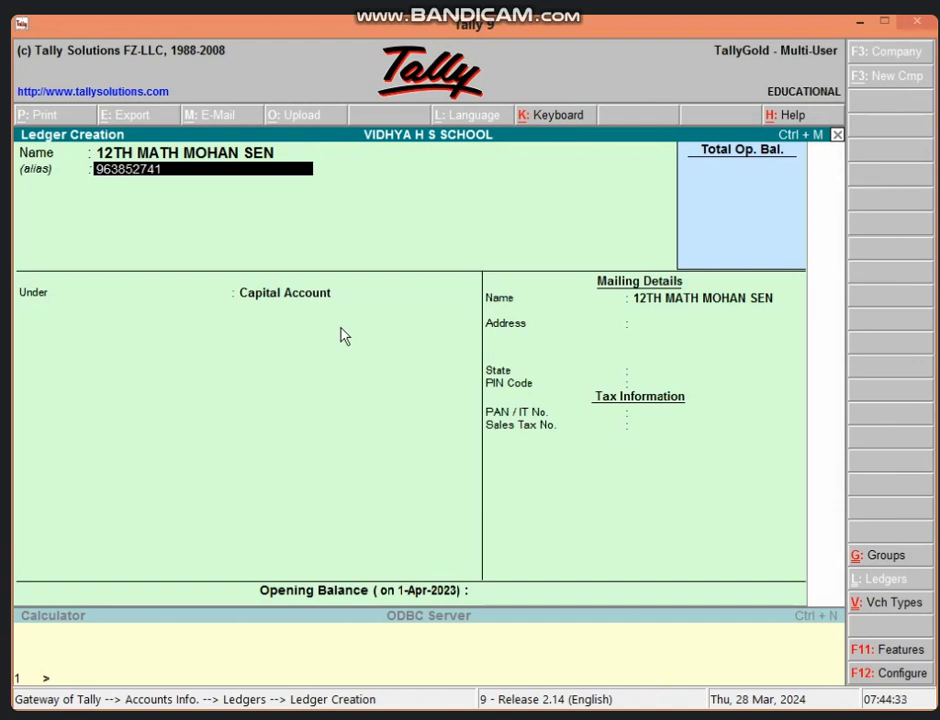
key("Return")
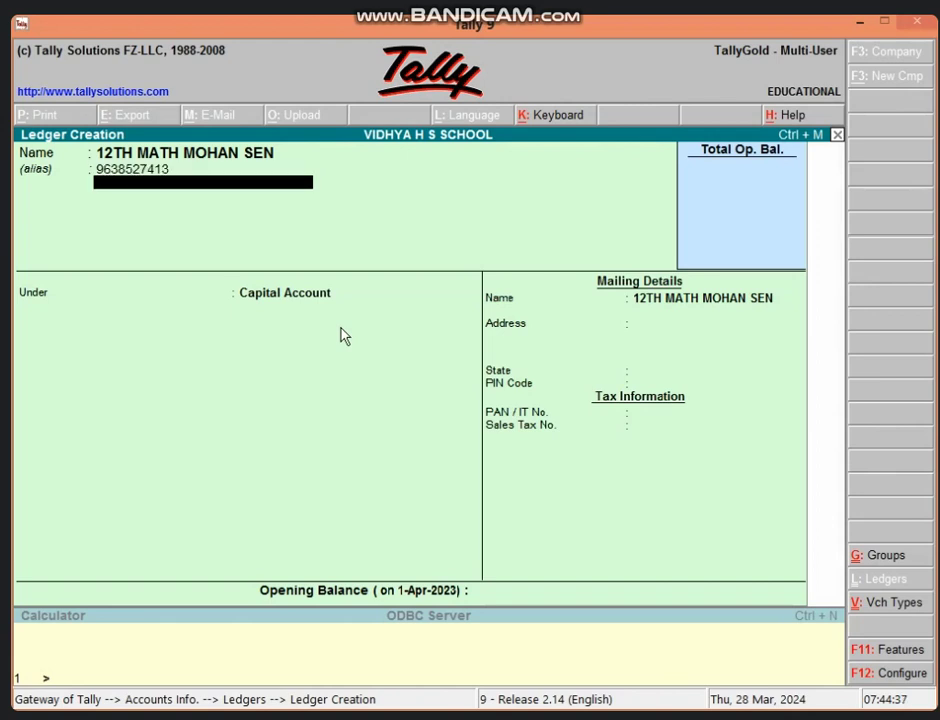
key("Return")
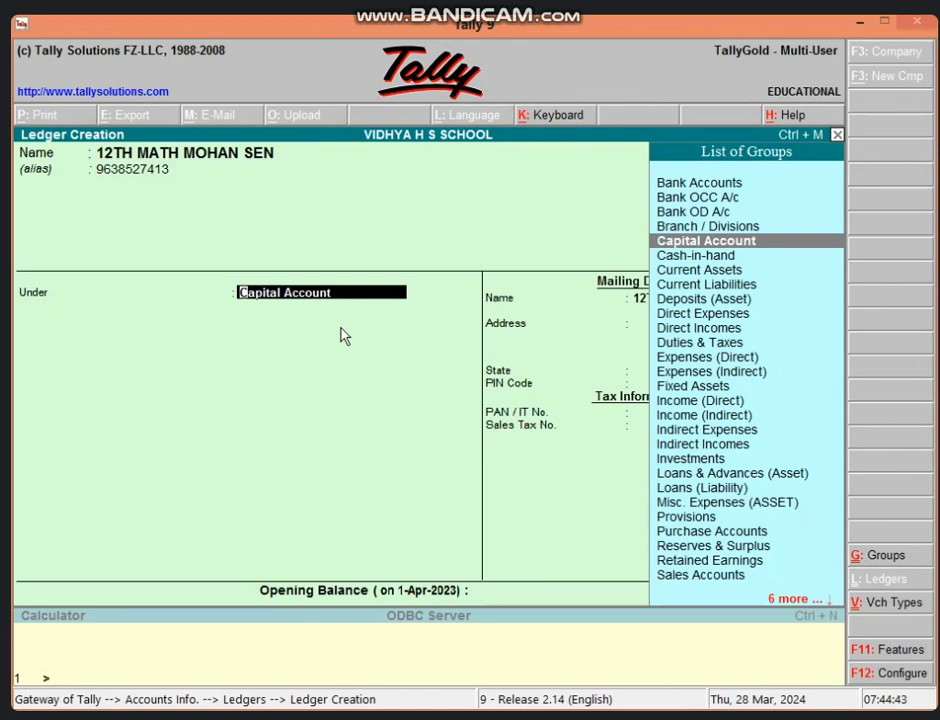
type("D")
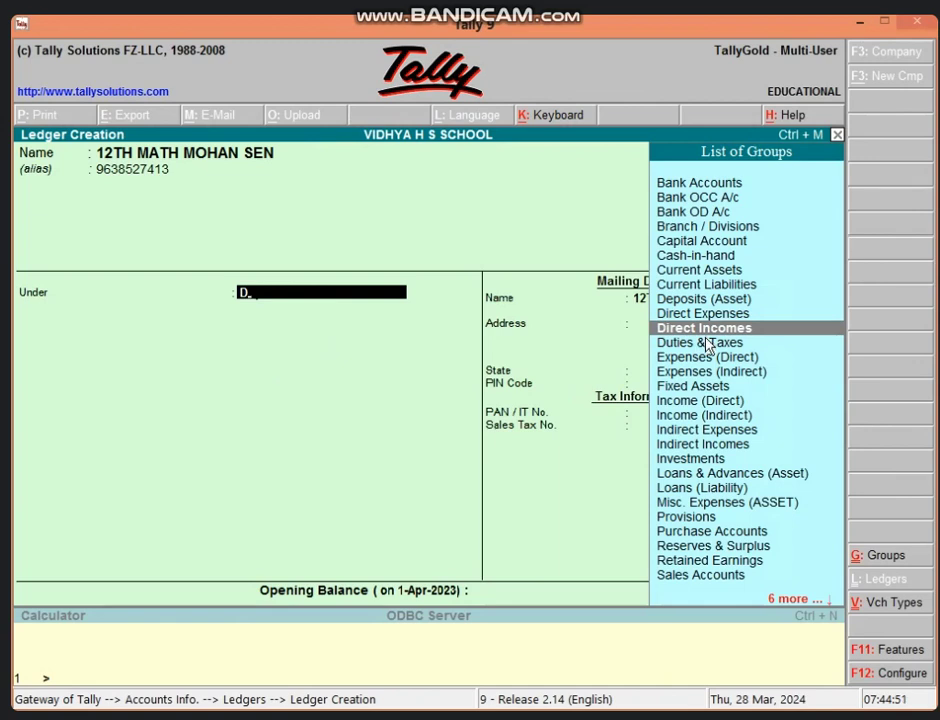
left_click(706, 338)
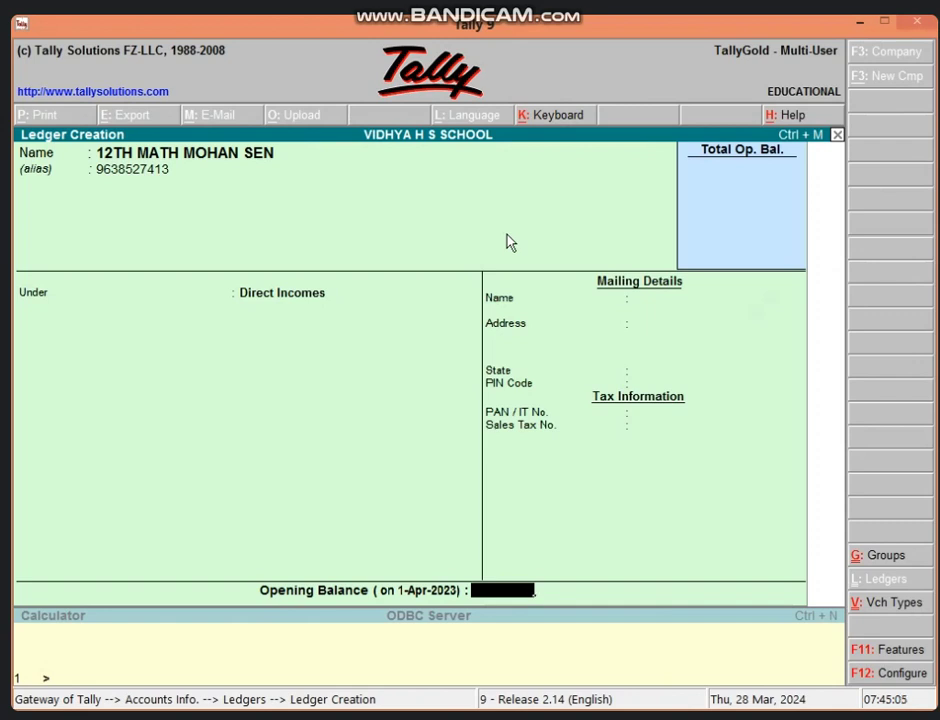
key("Return")
key("Return")
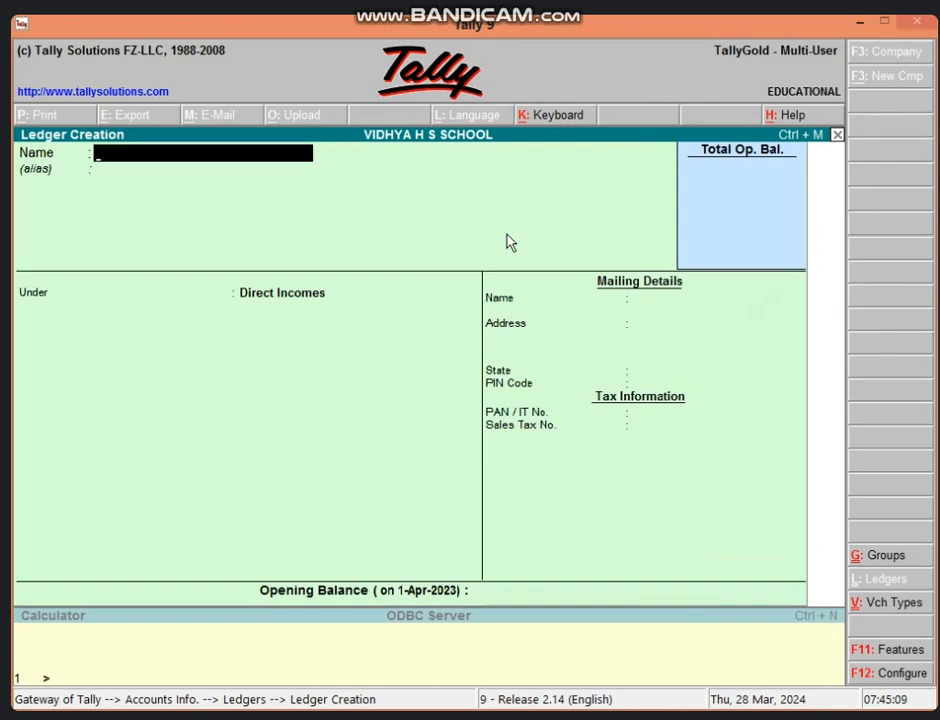
Save the 10th-class student's ledger with contact-number and town aliases, then return to Gateway.
type("10TH")
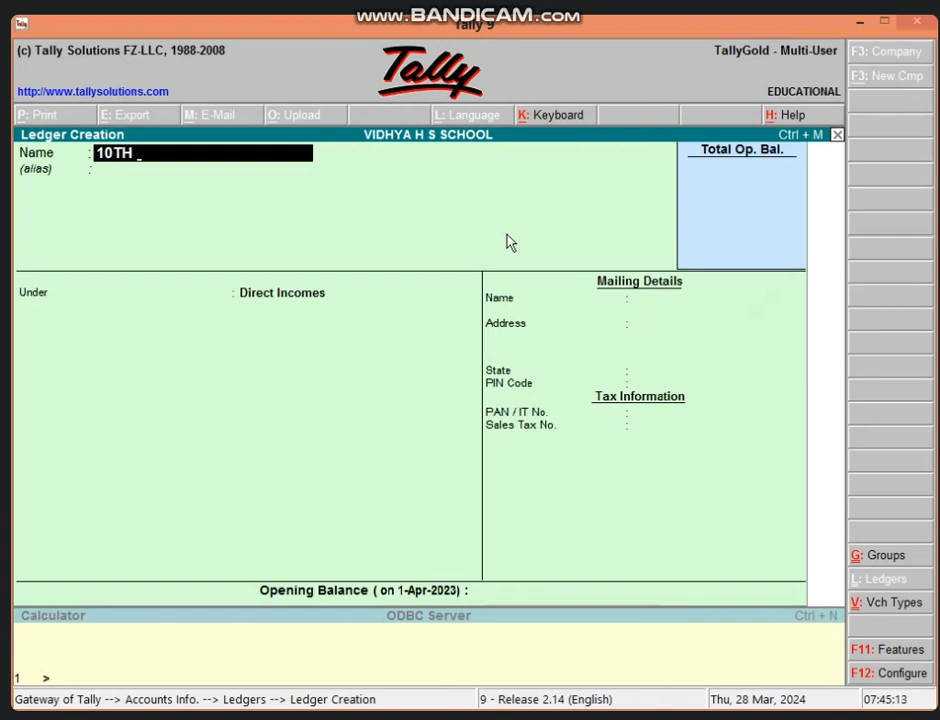
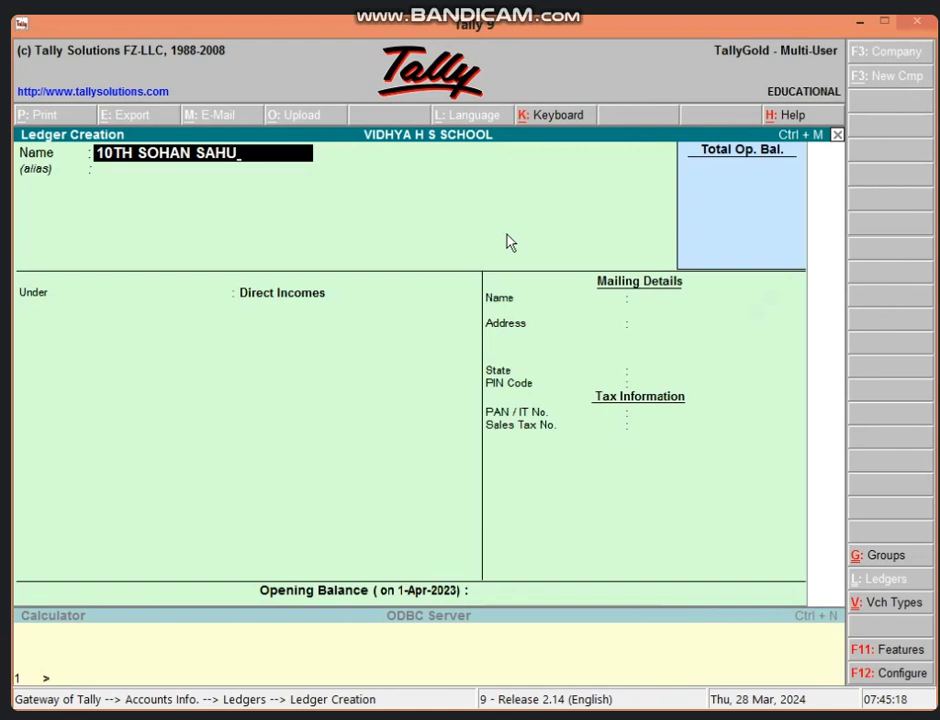
key("Return")
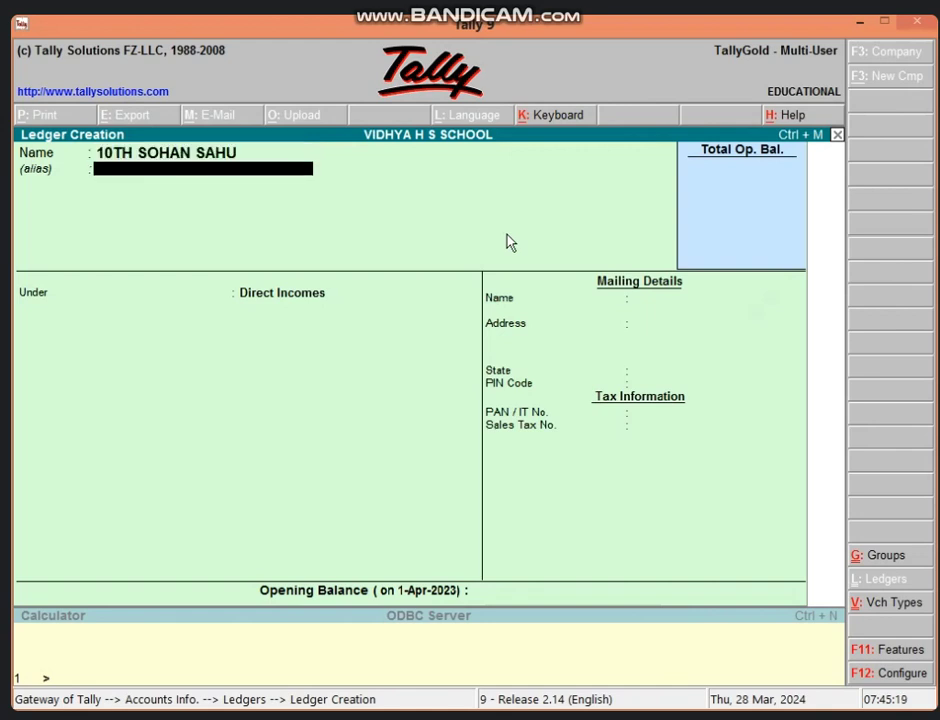
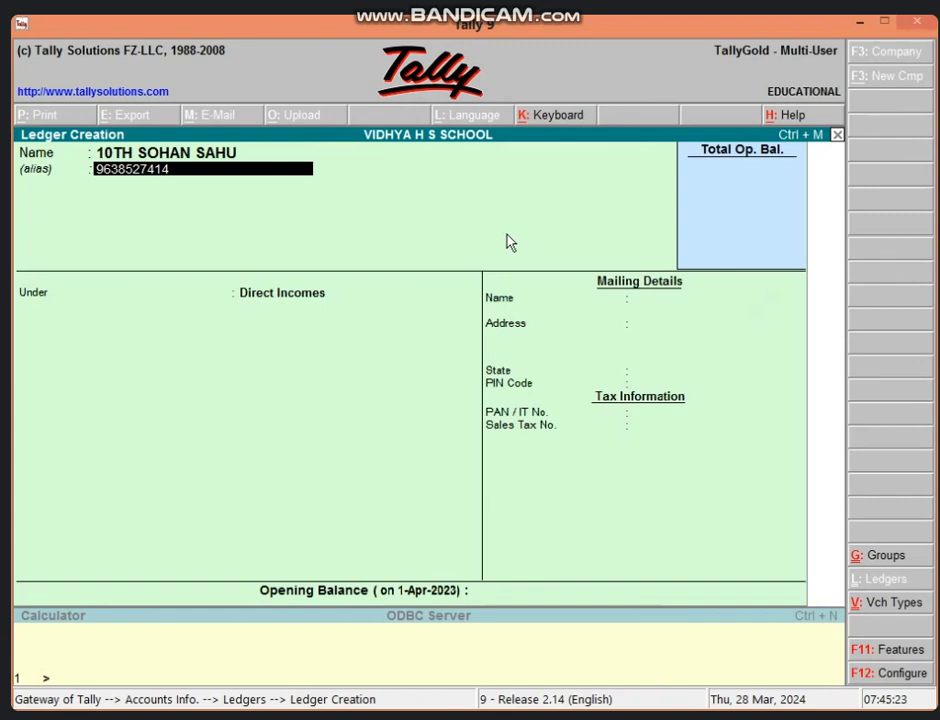
key("Return")
type("VIDISDHA")
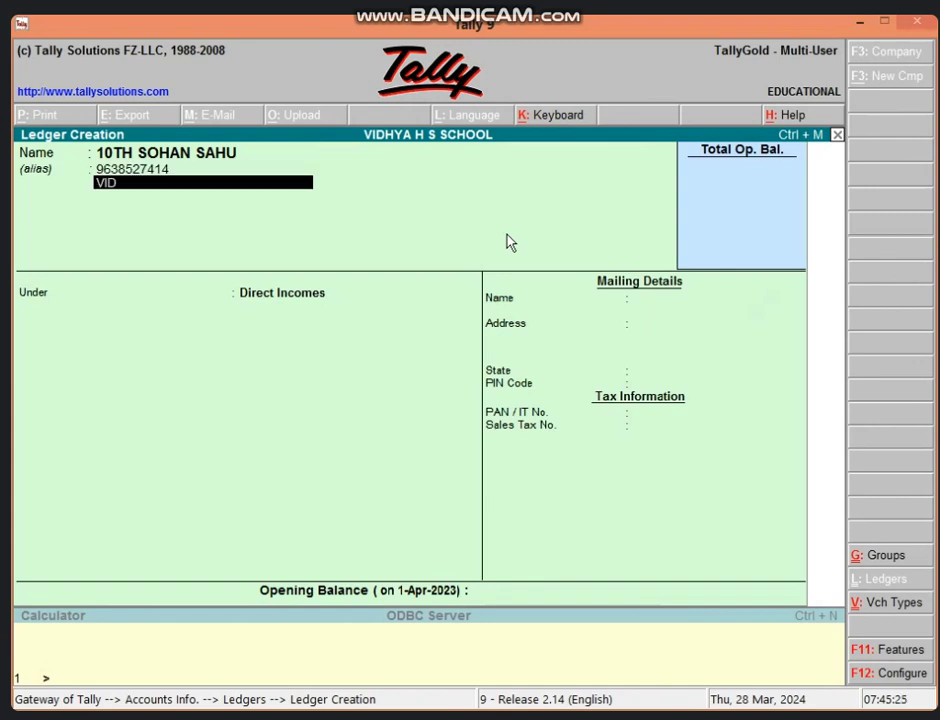
key("BackSpace")
key("BackSpace")
key("BackSpace")
type("HA")
key("BackSpace")
key("BackSpace")
type("HA")
key("Return")
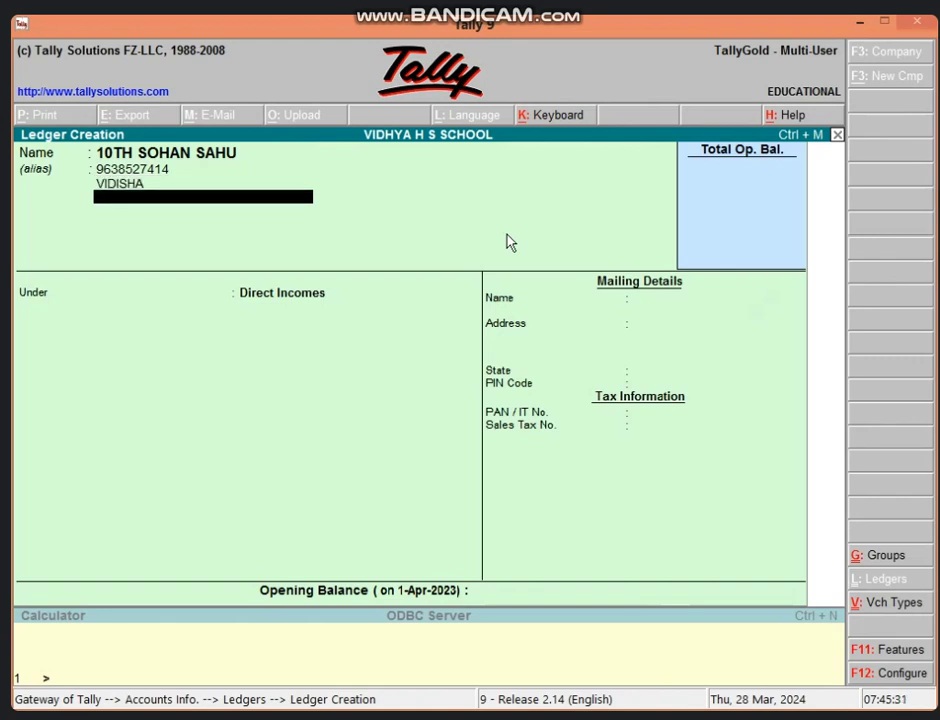
key("Return")
key("Return")
key("Return")
key("Return")
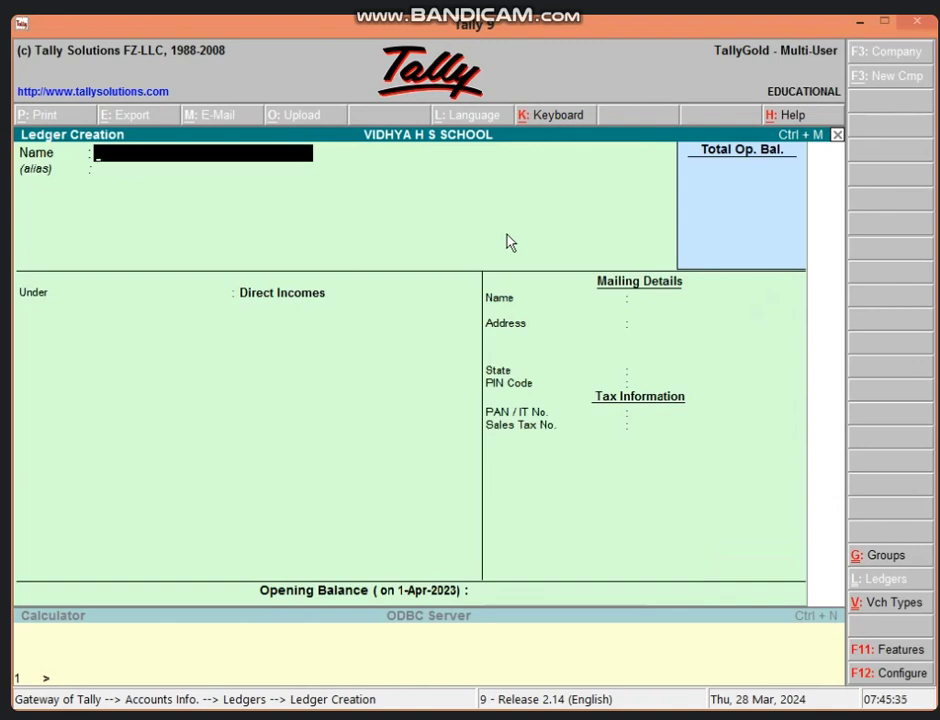
key("Escape")
key("Escape")
key("Escape")
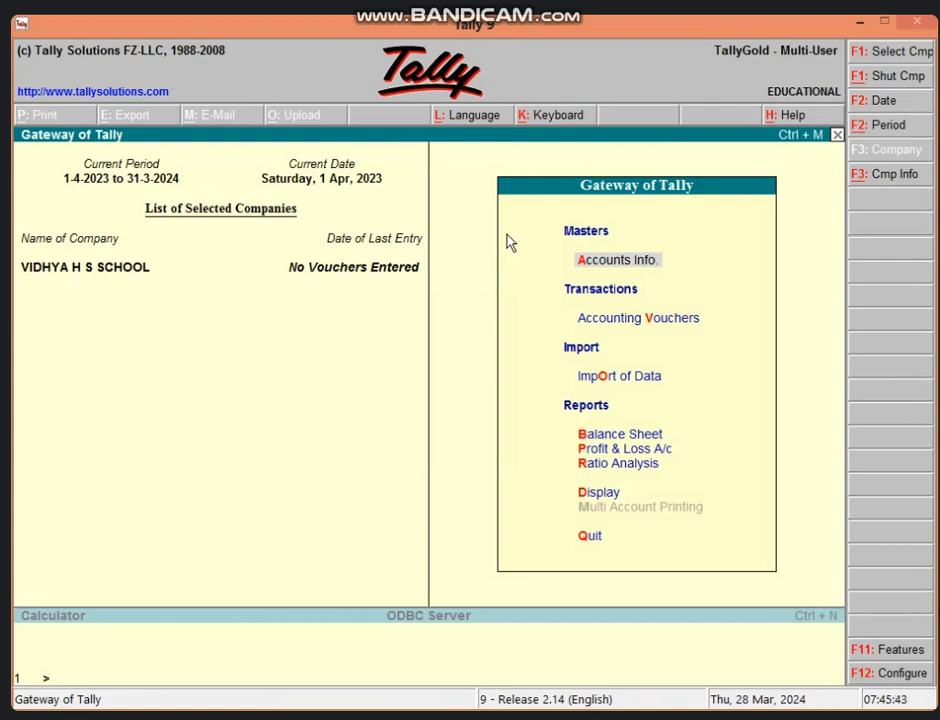
Open Accounting Voucher Creation from the Gateway of Tally.
left_click(655, 320)
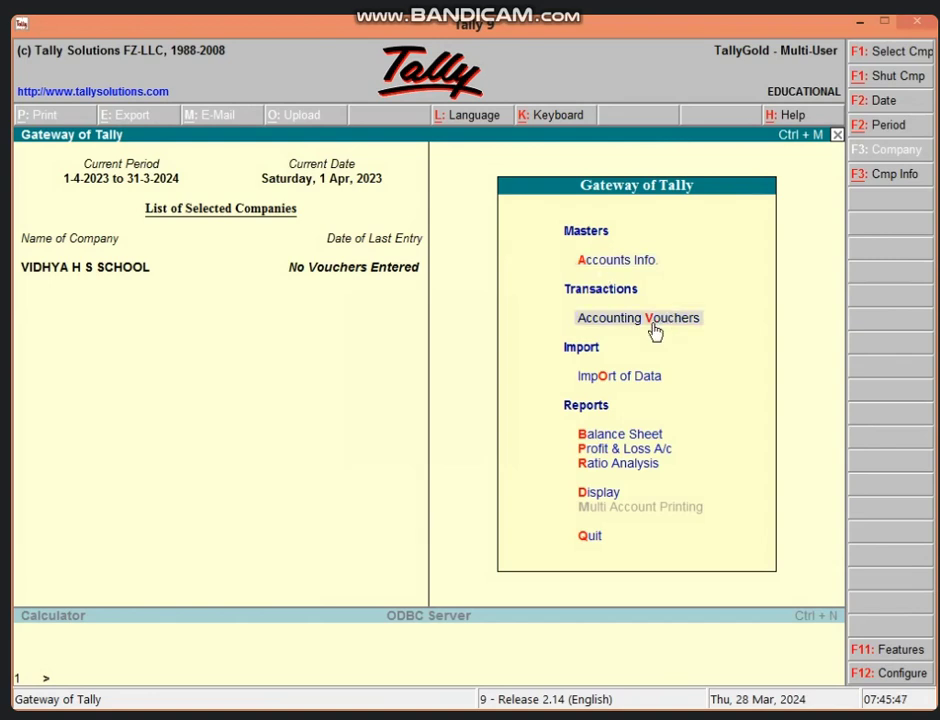
left_click(653, 327)
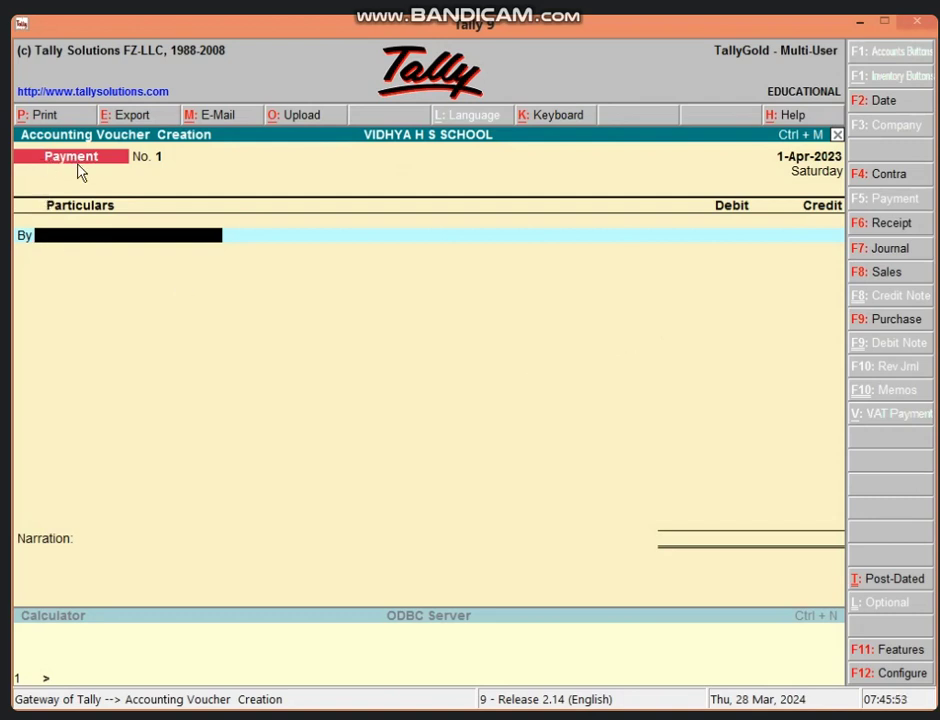
Switch the voucher type to Receipt, back to Payment, then to Receipt again.
left_click(893, 225)
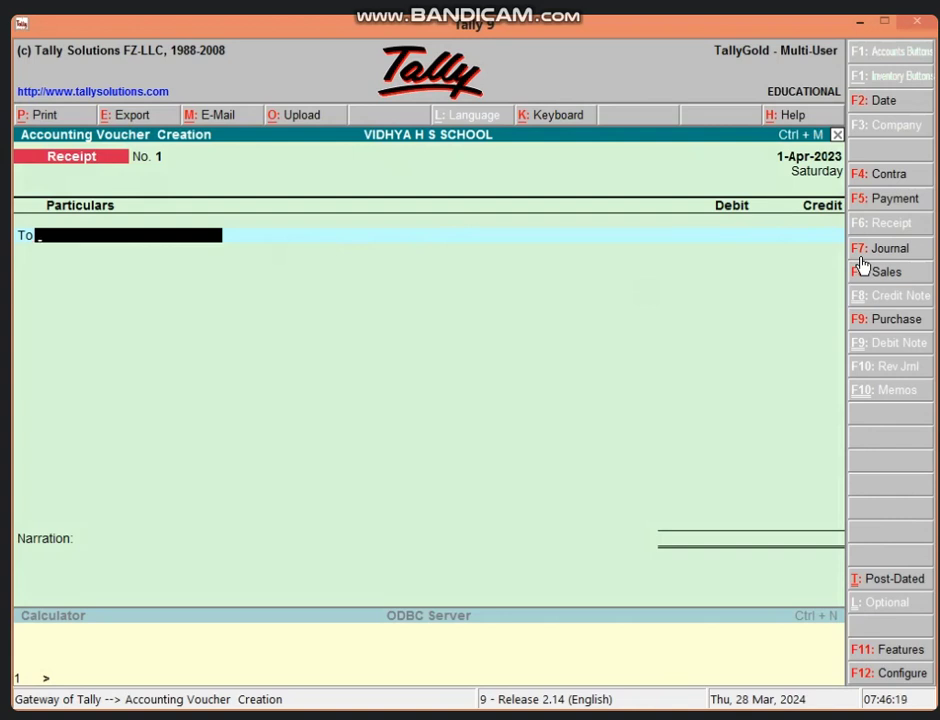
key("F5")
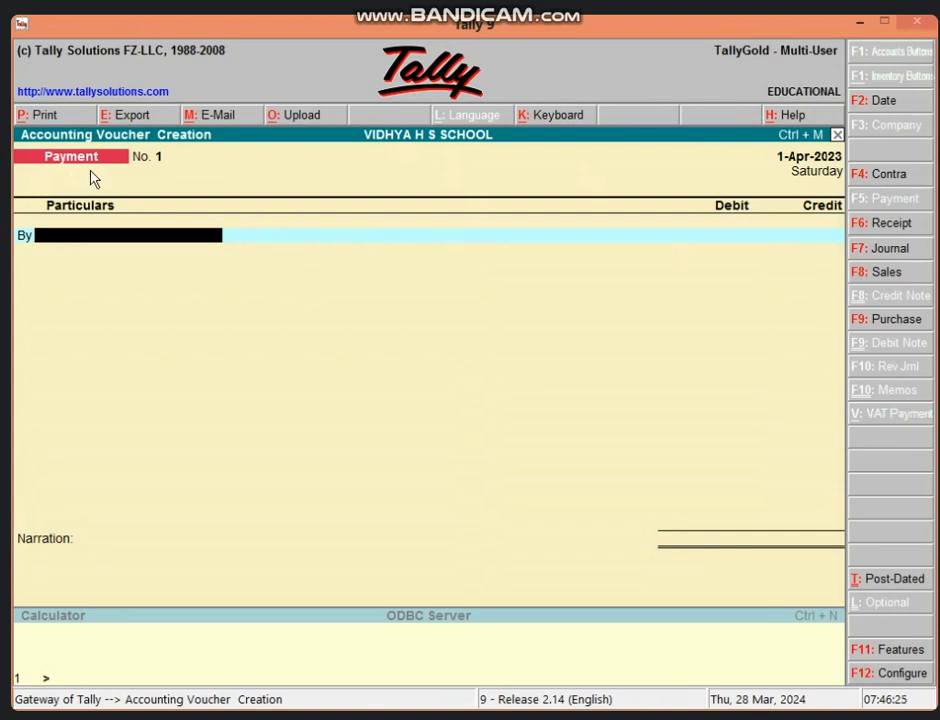
key("F6")
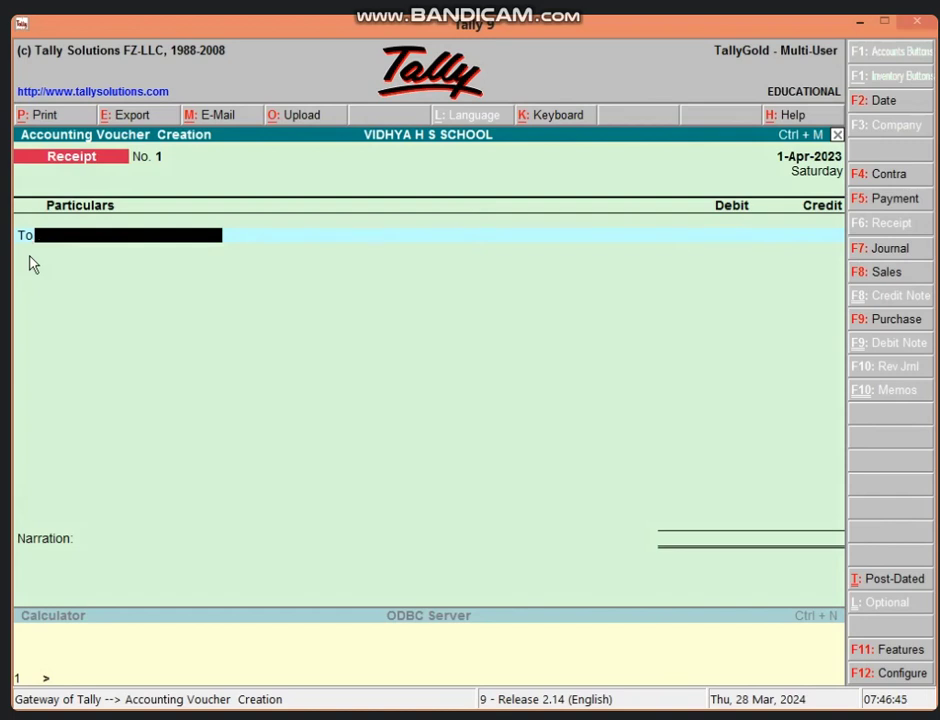
Set 'Use Cr/Dr instead of To/By during entry' to Yes in Voucher Configuration.
key("F12")
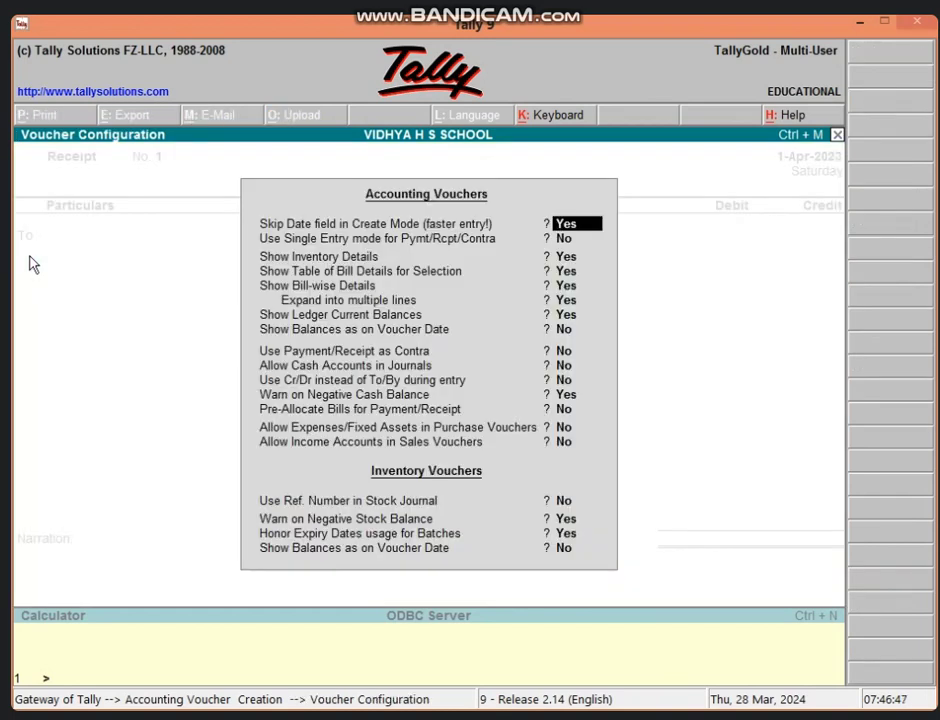
key("Escape")
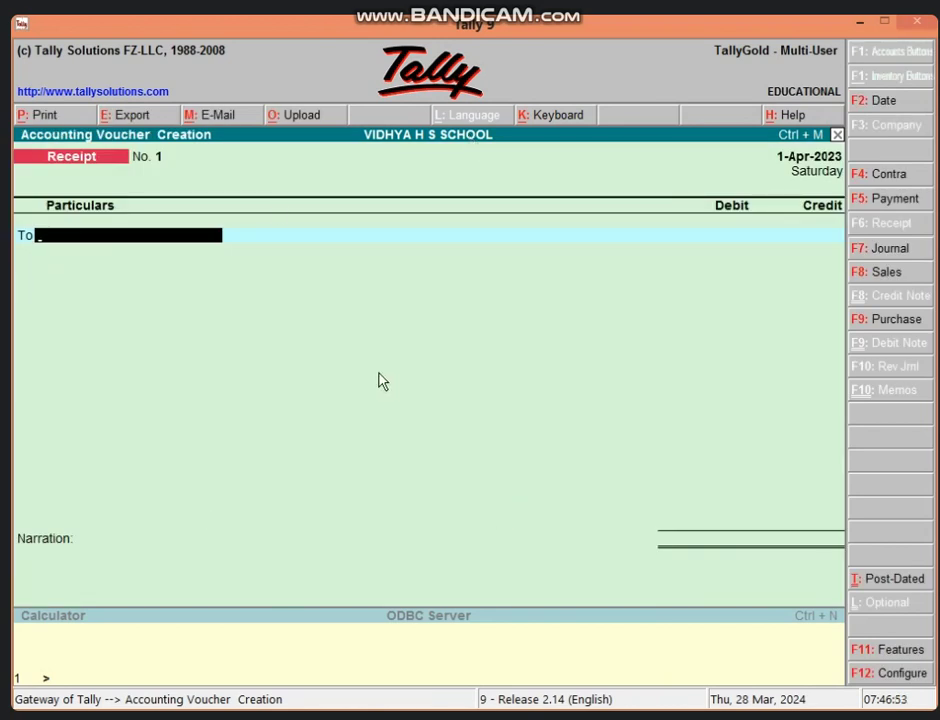
key("F12")
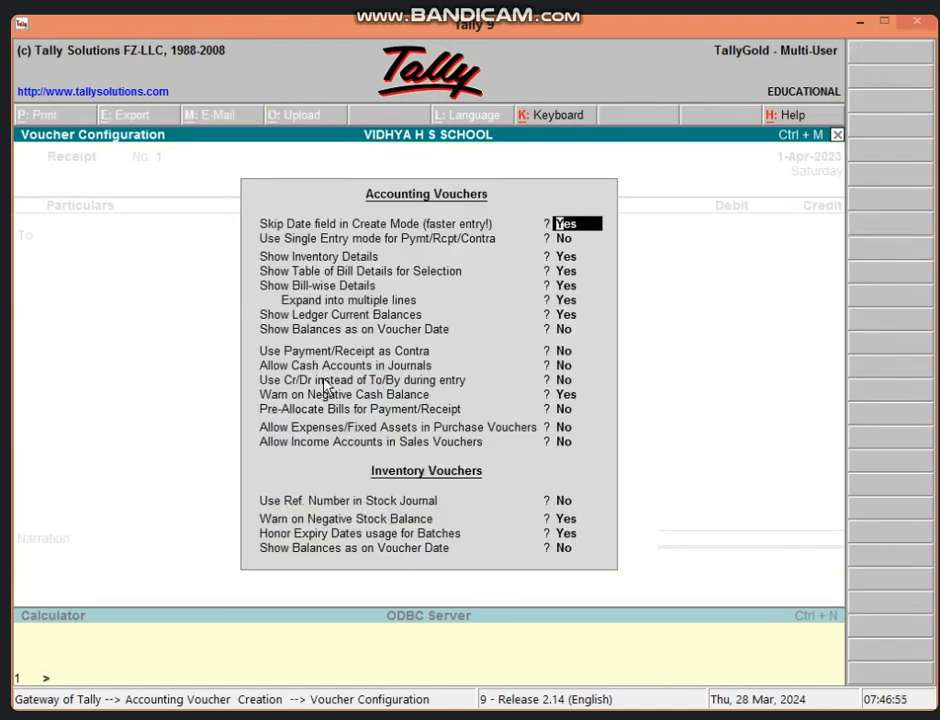
left_click(325, 384)
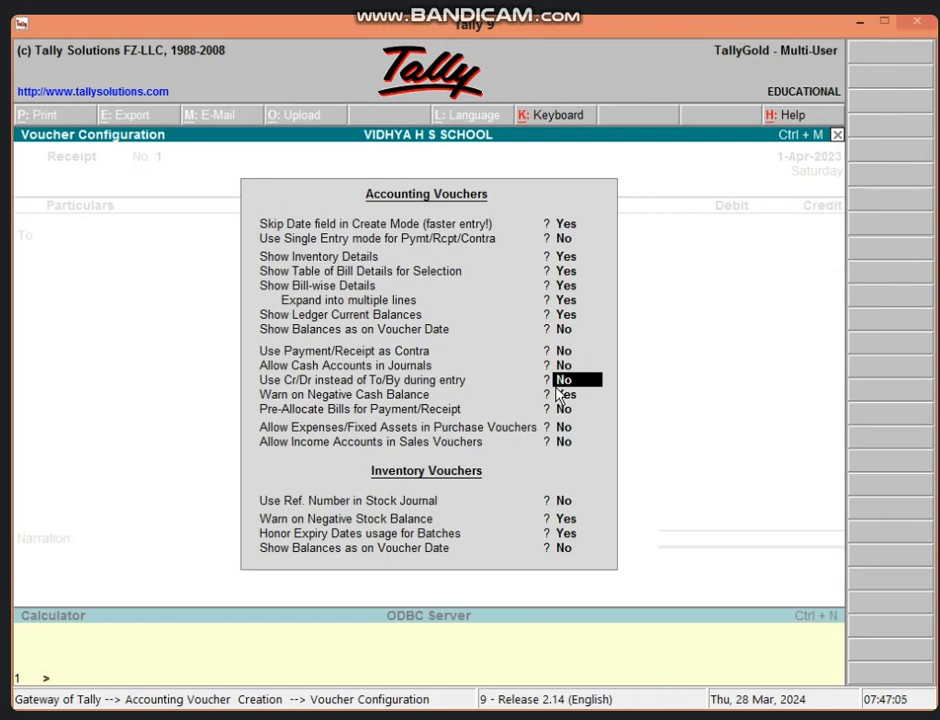
type("y")
key("Return")
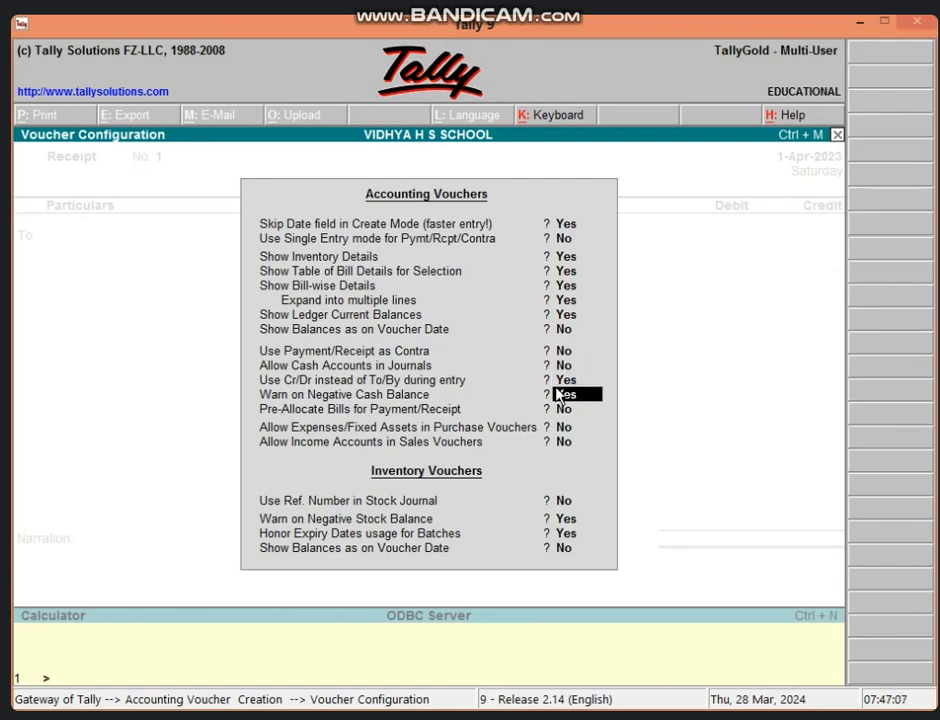
key("ctrl+a")
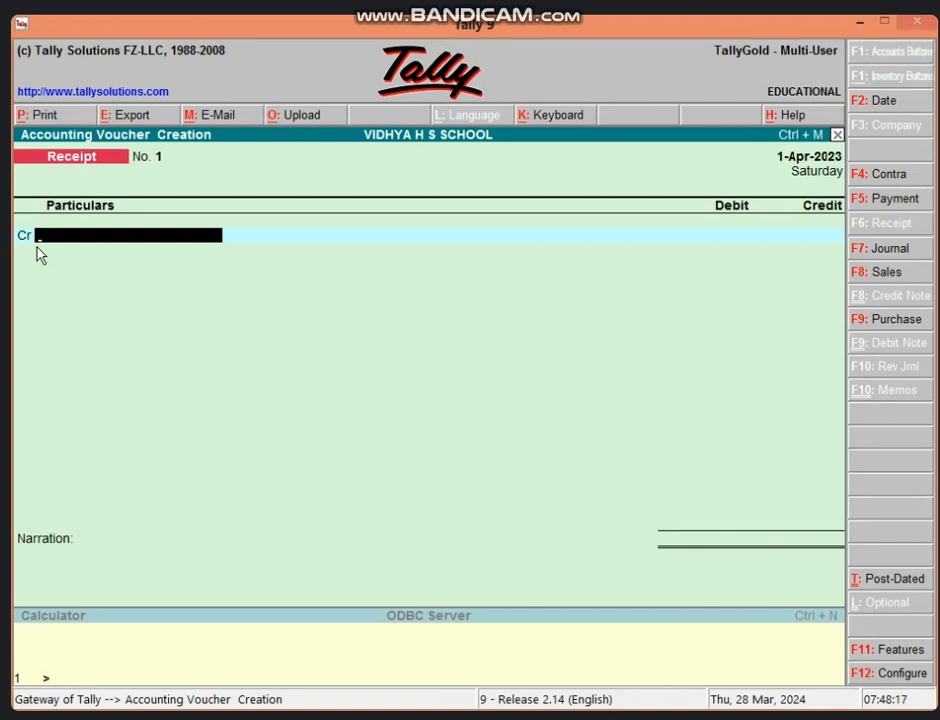
Set 'Use Cr/Dr instead of To/By during entry' to No in Voucher Configuration.
key("F12")
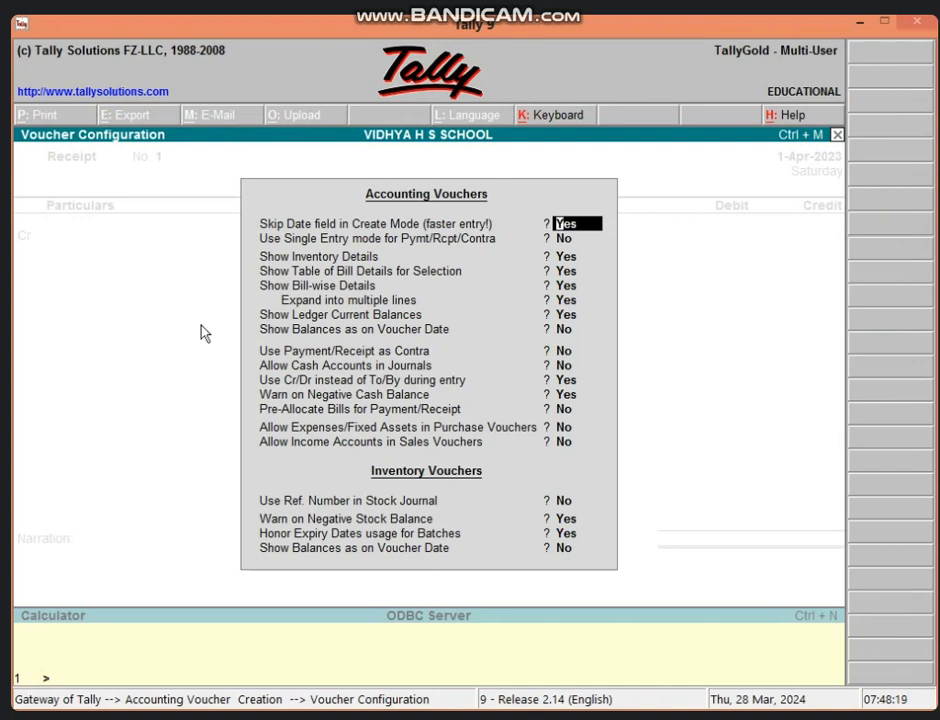
left_click(502, 382)
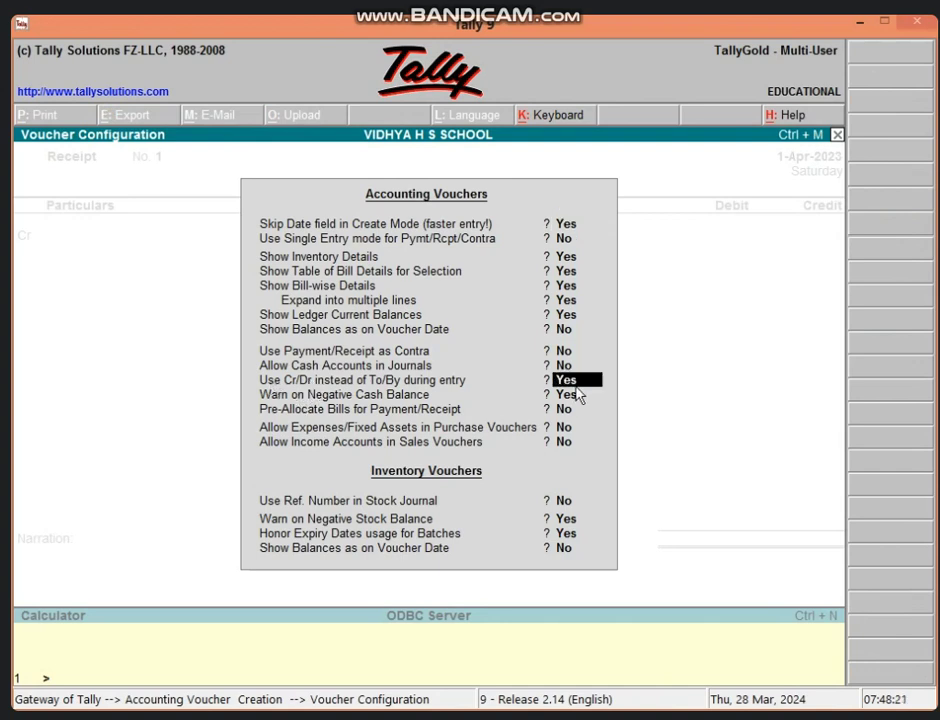
type("N")
key("Return")
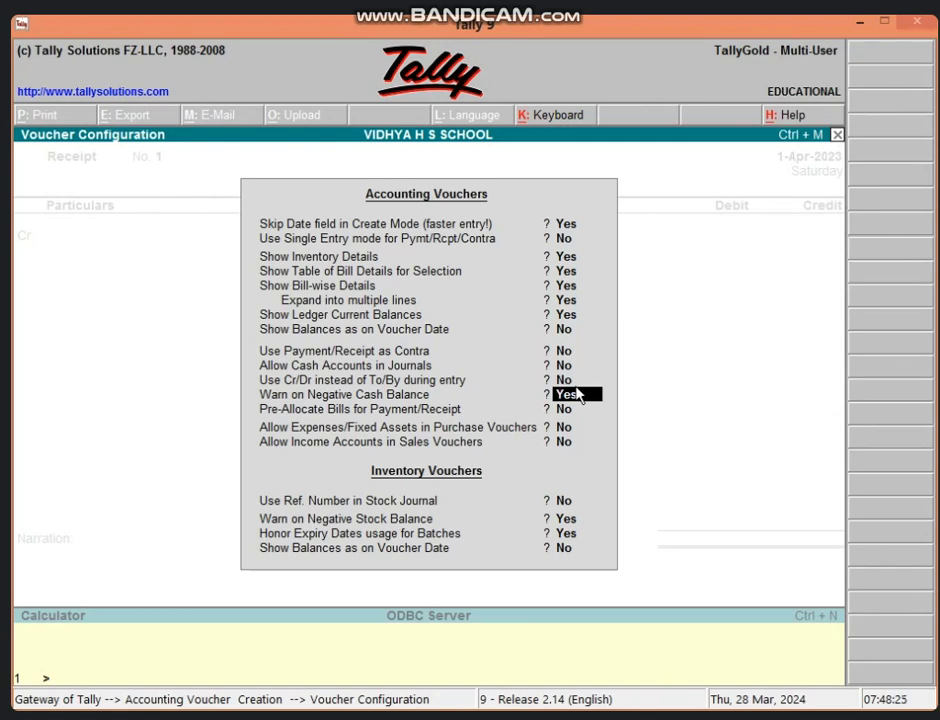
key("ctrl+a")
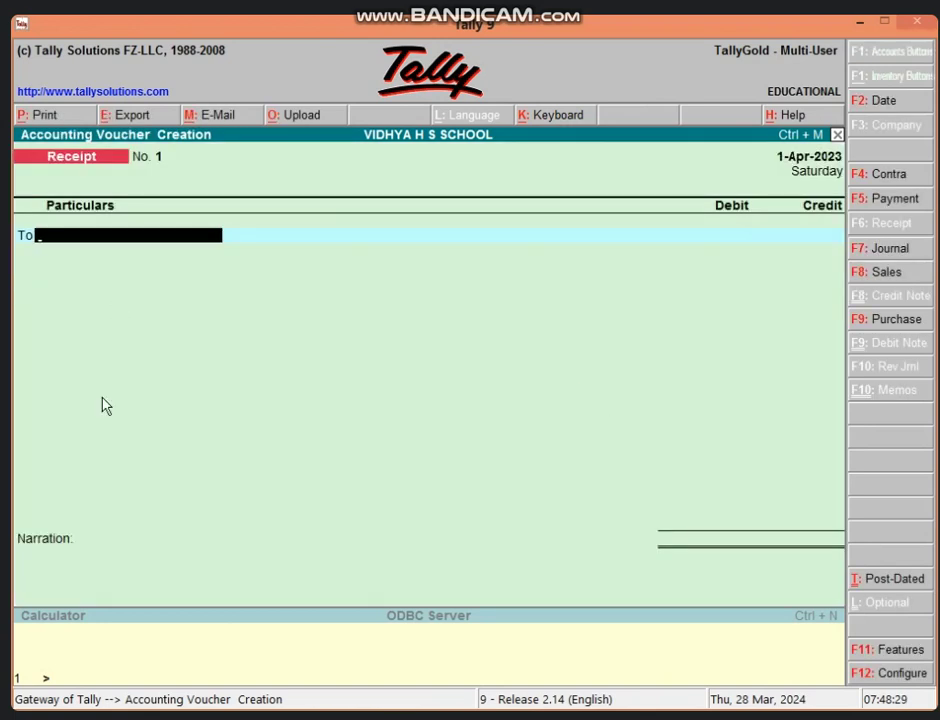
Enter To 12TH MATH ledger 1000, By Cash, with no narration, and save receipt No. 1.
type("12")
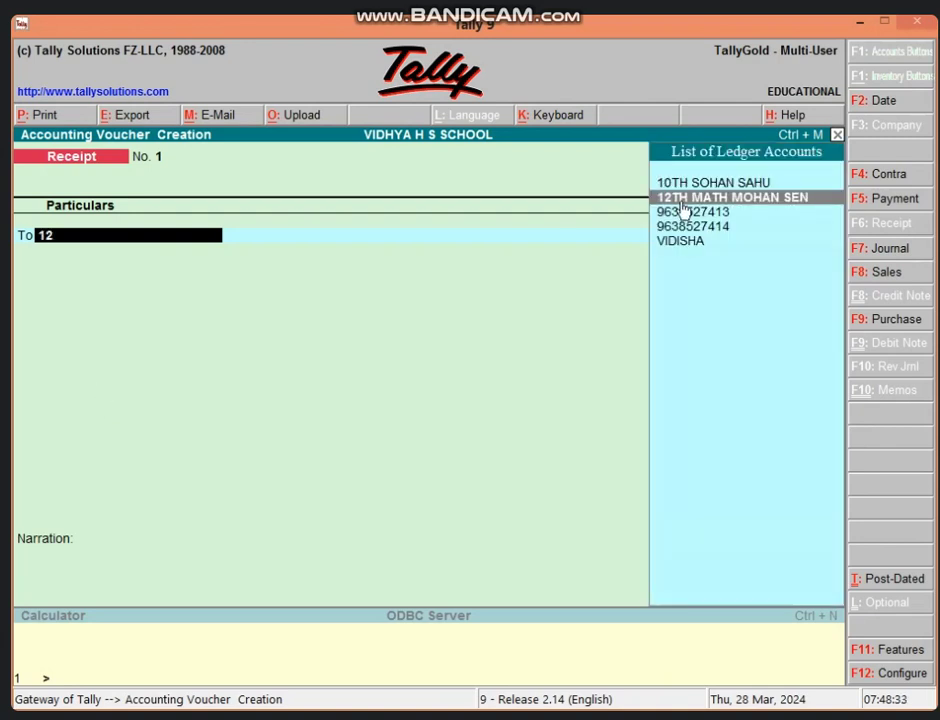
left_click(792, 202)
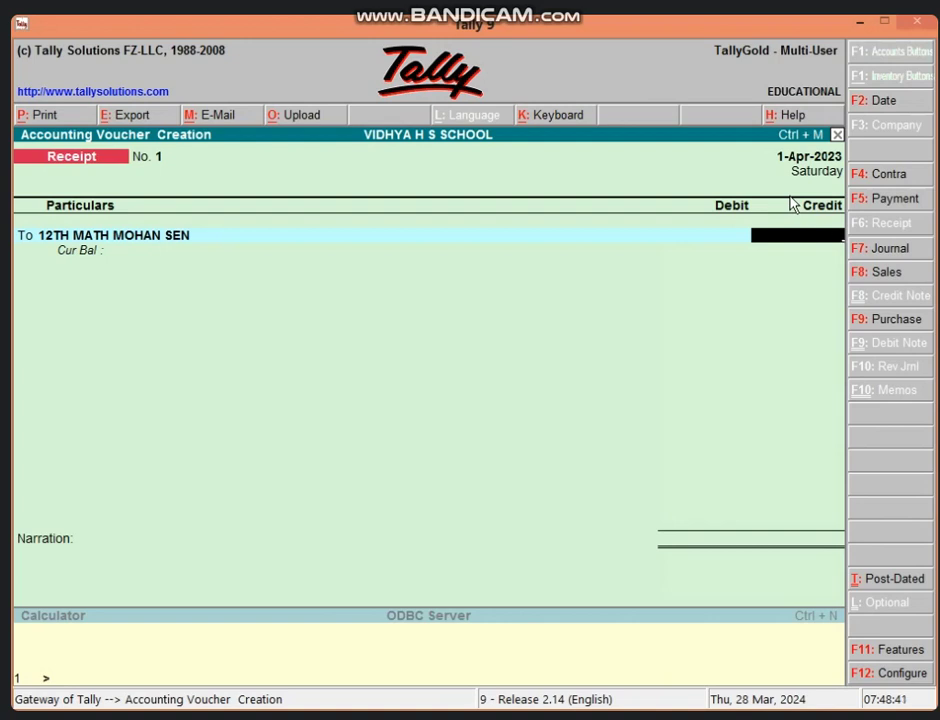
type("1000")
key("Return")
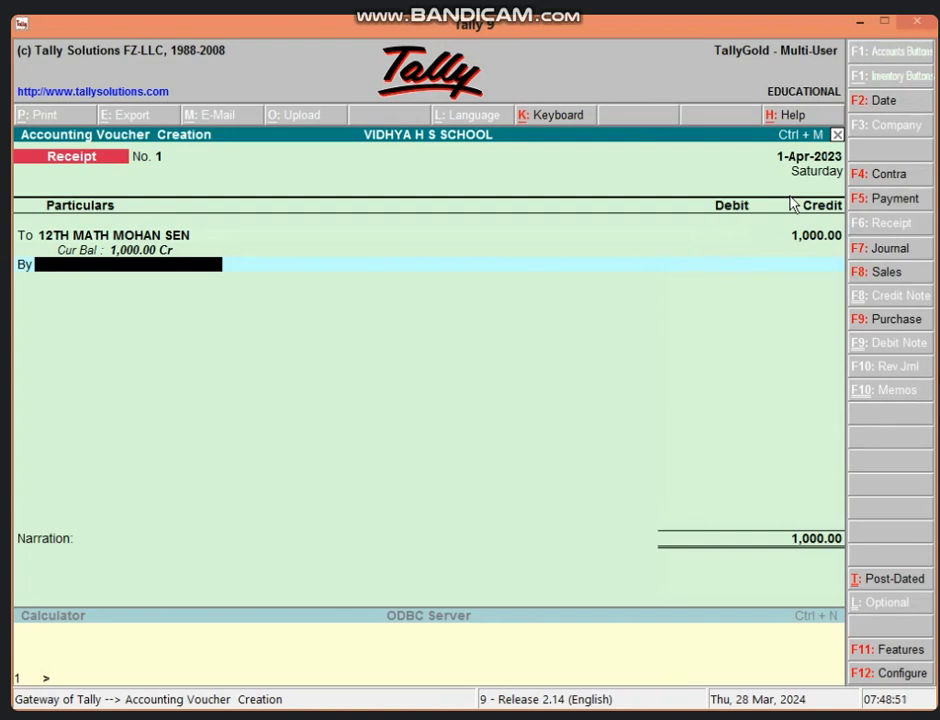
type("C")
key("Return")
key("Return")
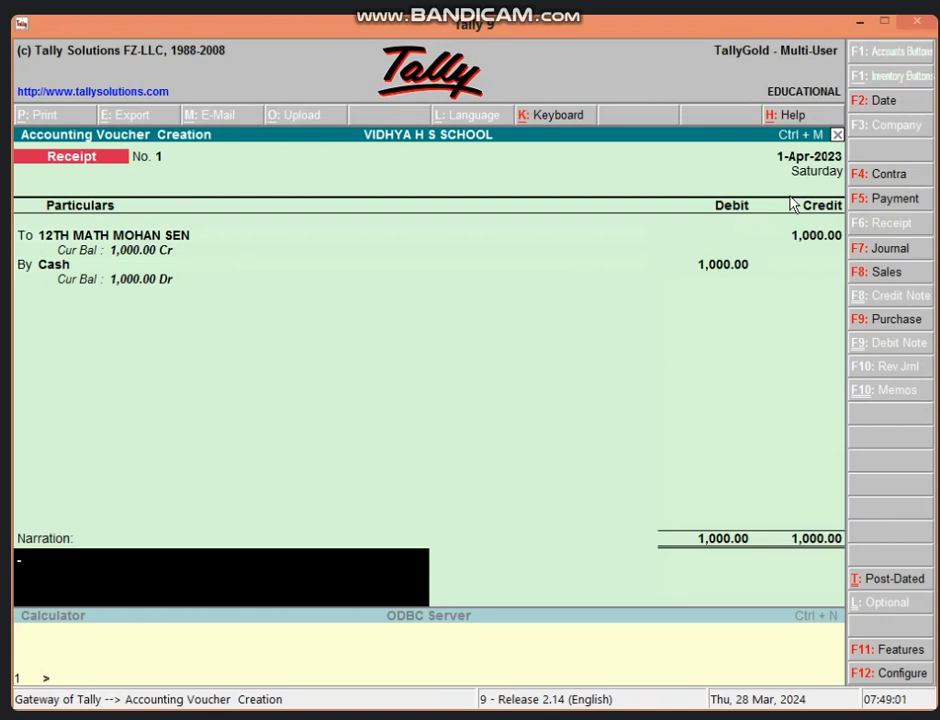
key("Return")
key("y")
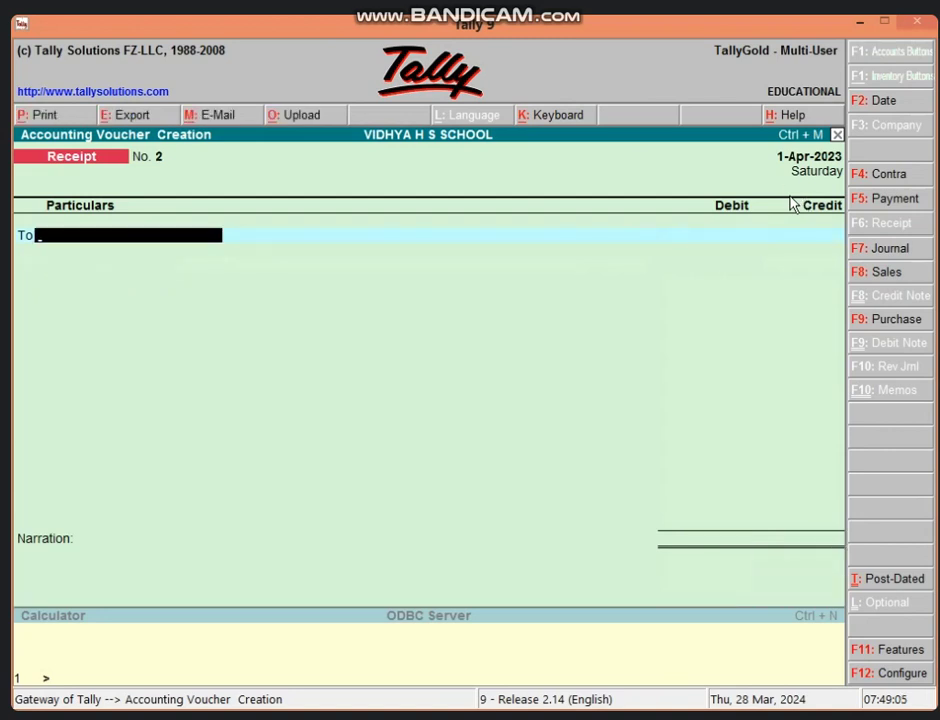
Save receipt No. 2: 1,000.00 to the 12TH MATH student ledger, by Cash.
type("1")
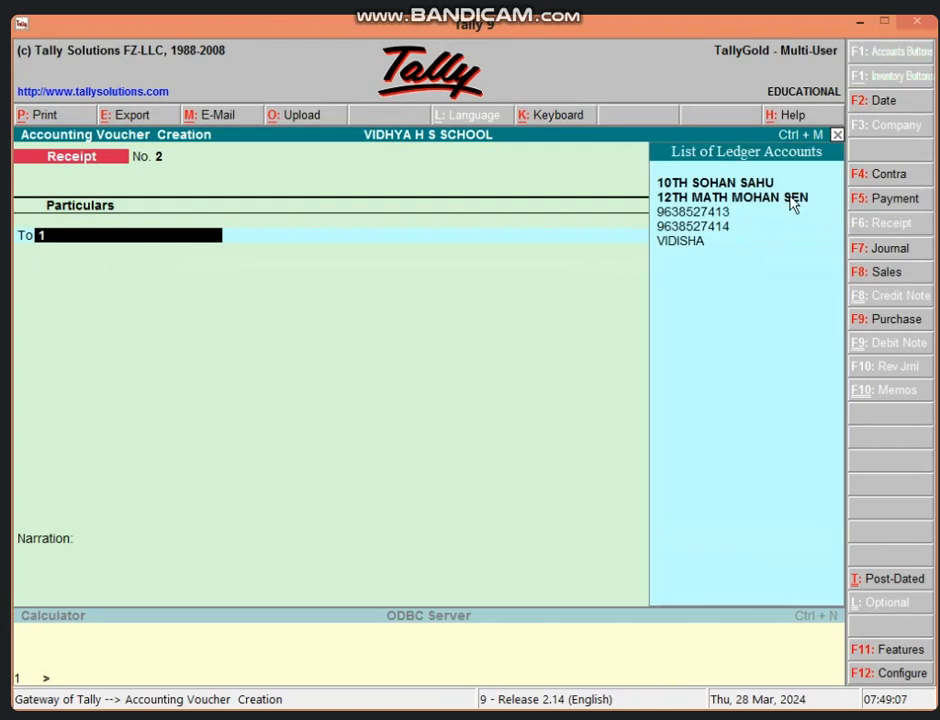
left_click(790, 199)
left_click(790, 199)
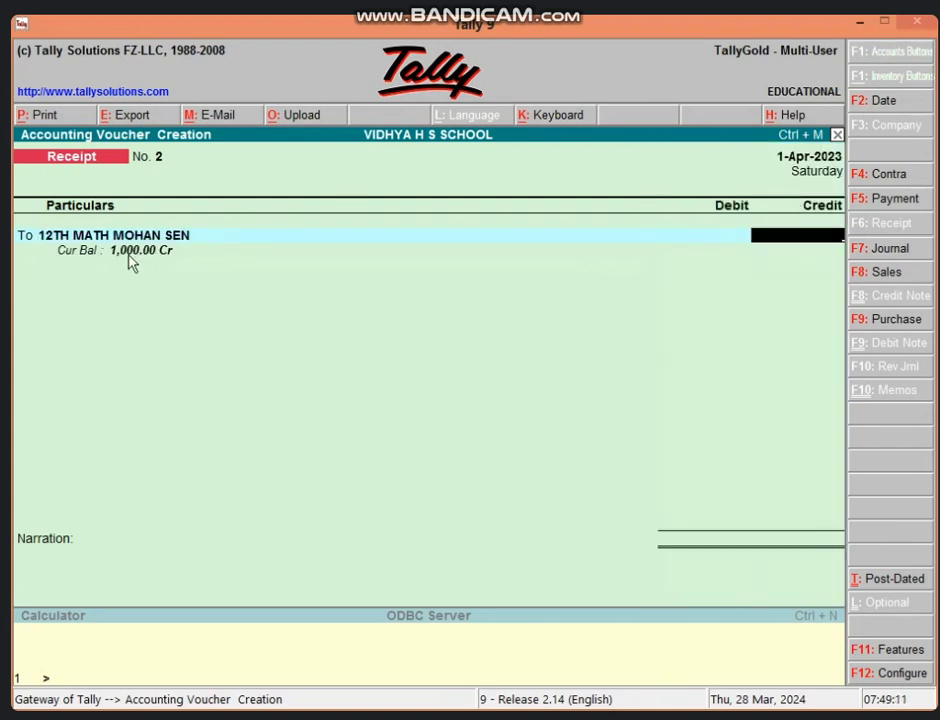
type("1000")
key("Return")
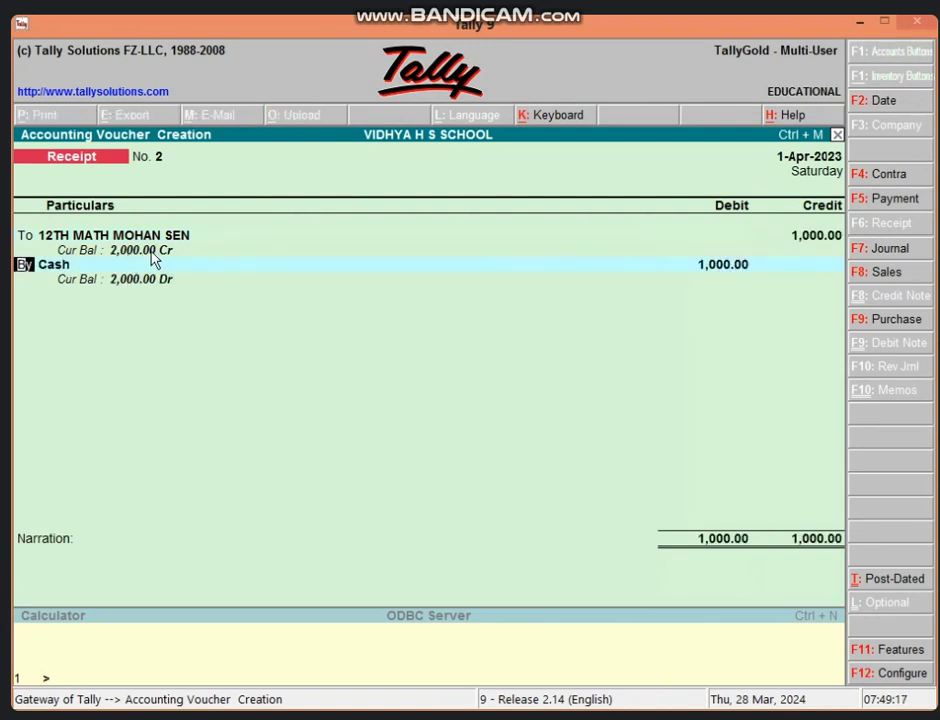
key("Return")
key("Return")
key("Return")
key("Return")
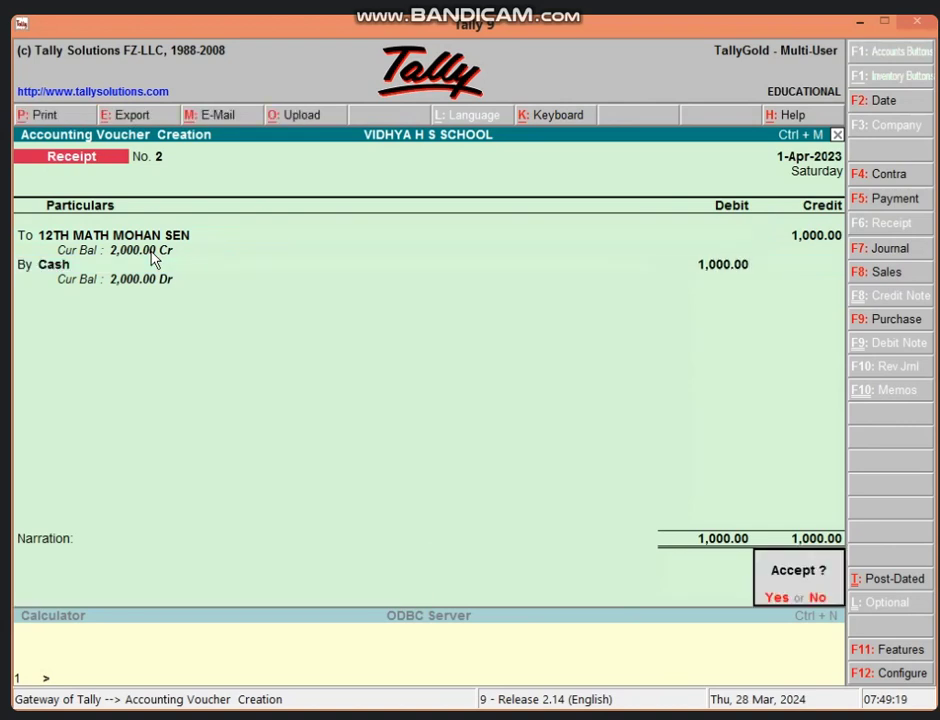
key("Return")
Record receipt No. 3: 12,000.00 to the 10TH student ledger, by Cash.
type("10")
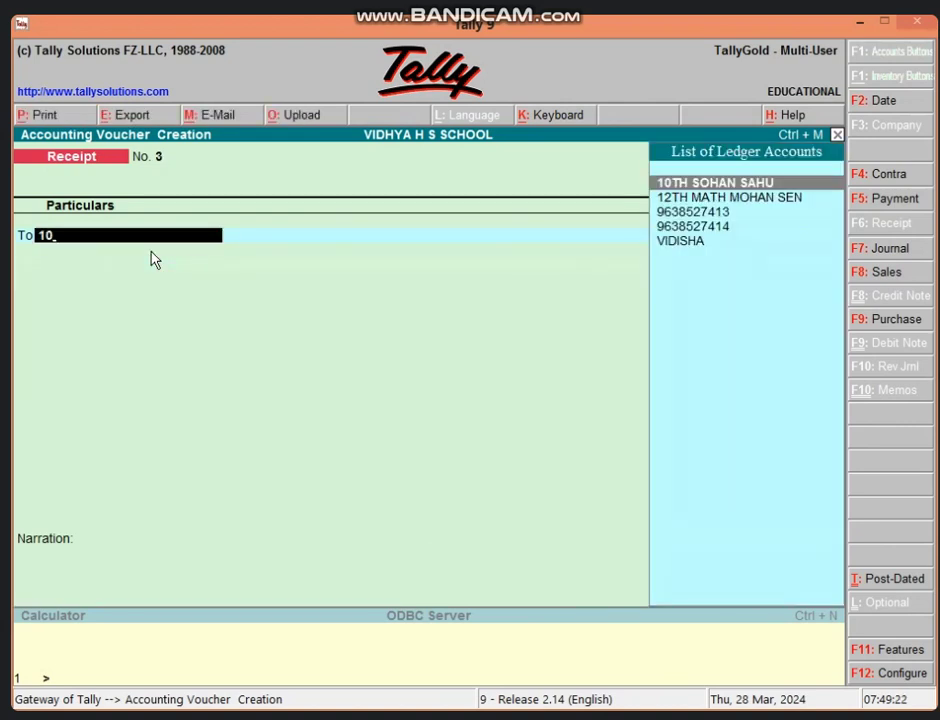
key("Return")
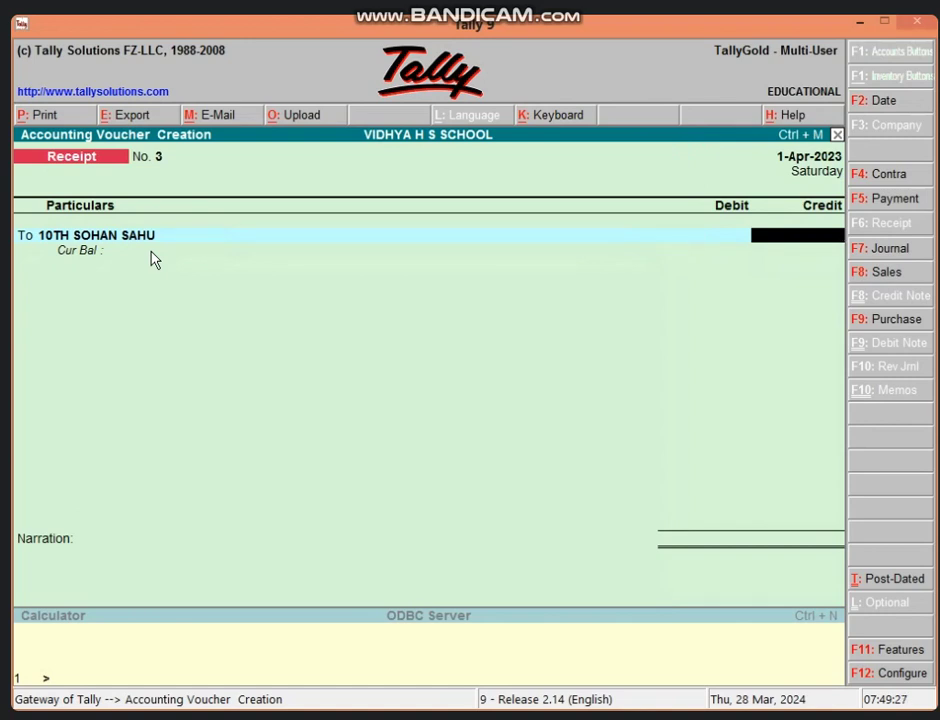
type("12000")
key("Return")
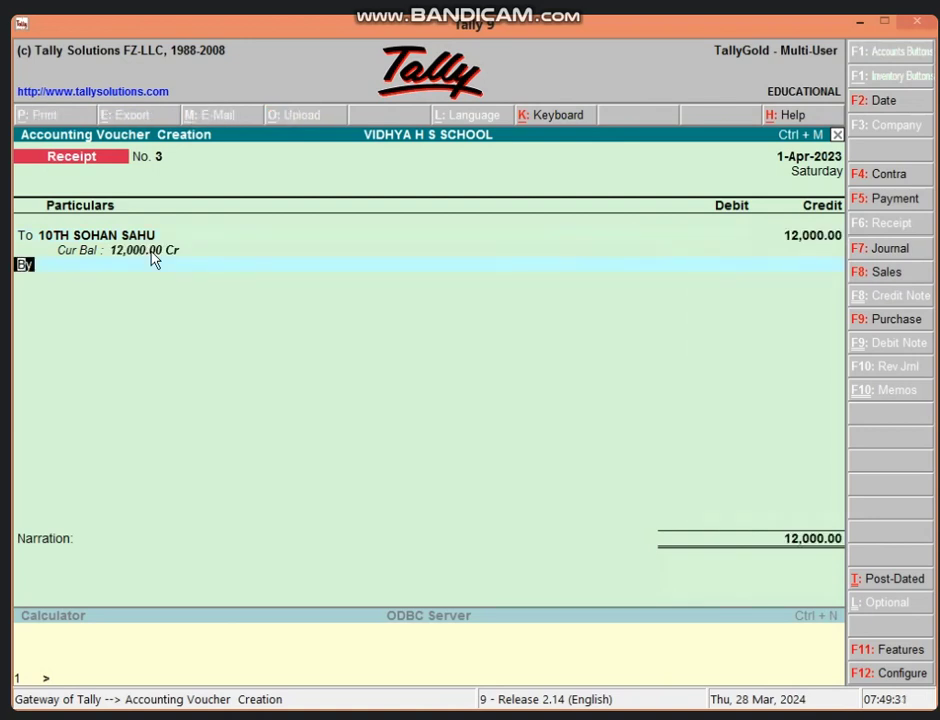
key("Return")
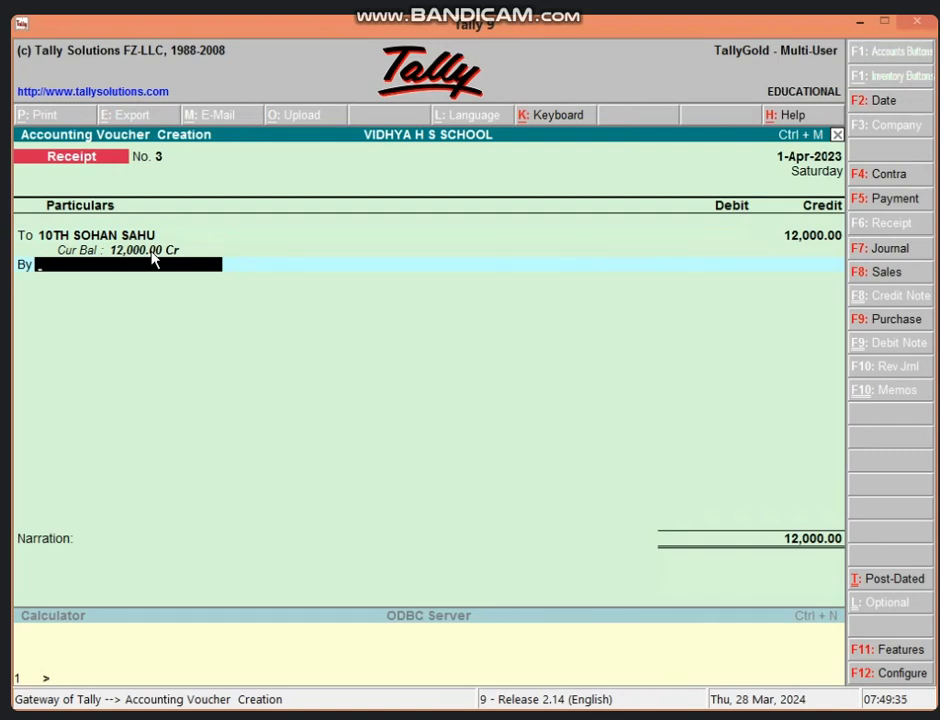
type("C")
key("Return")
key("Return")
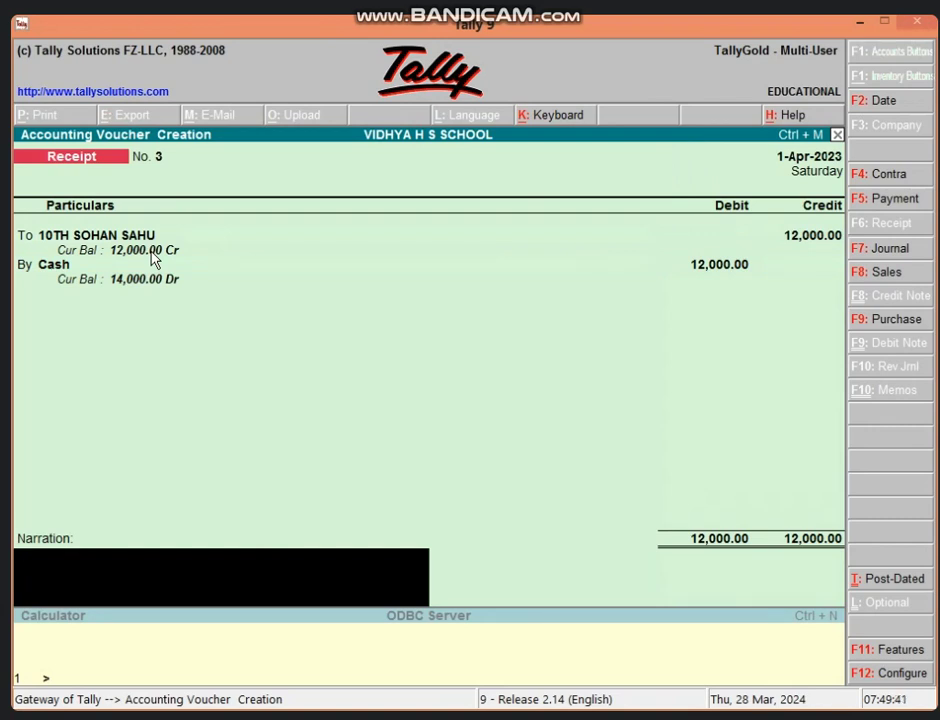
key("Return")
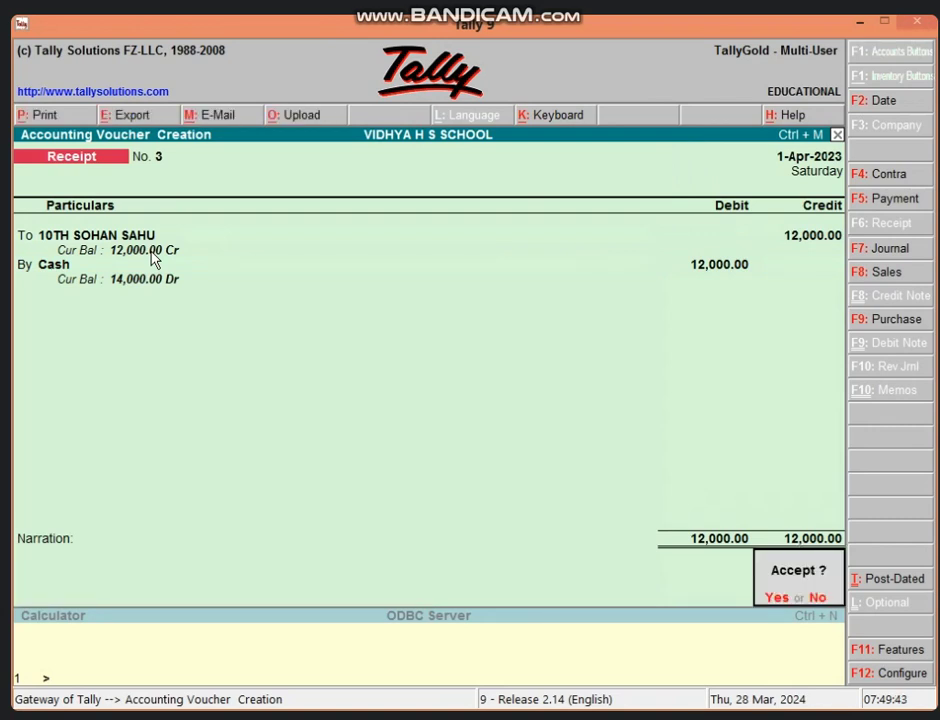
key("Return")
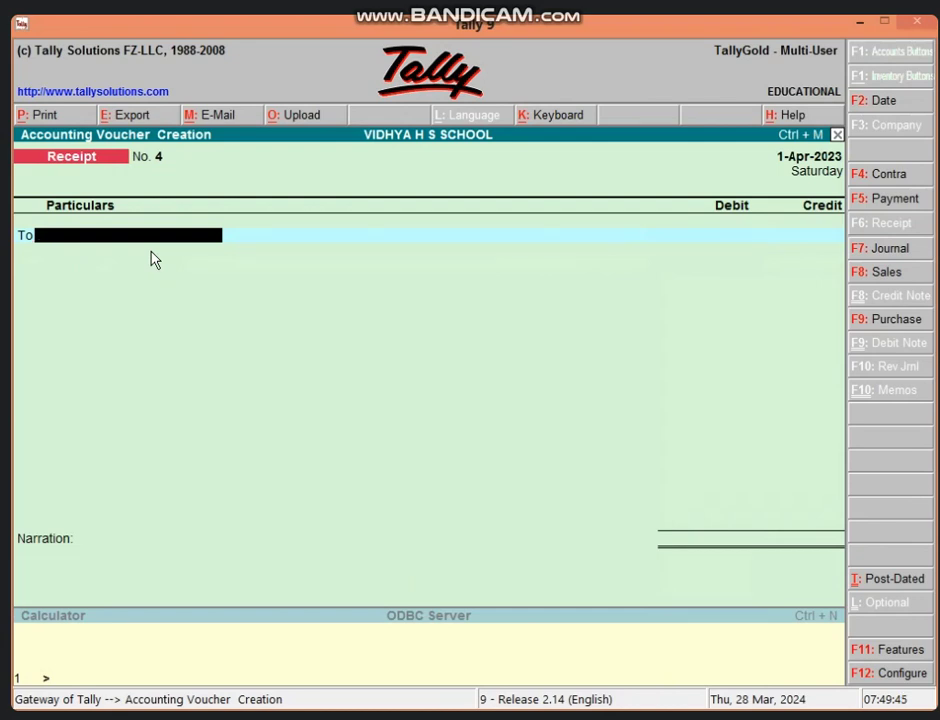